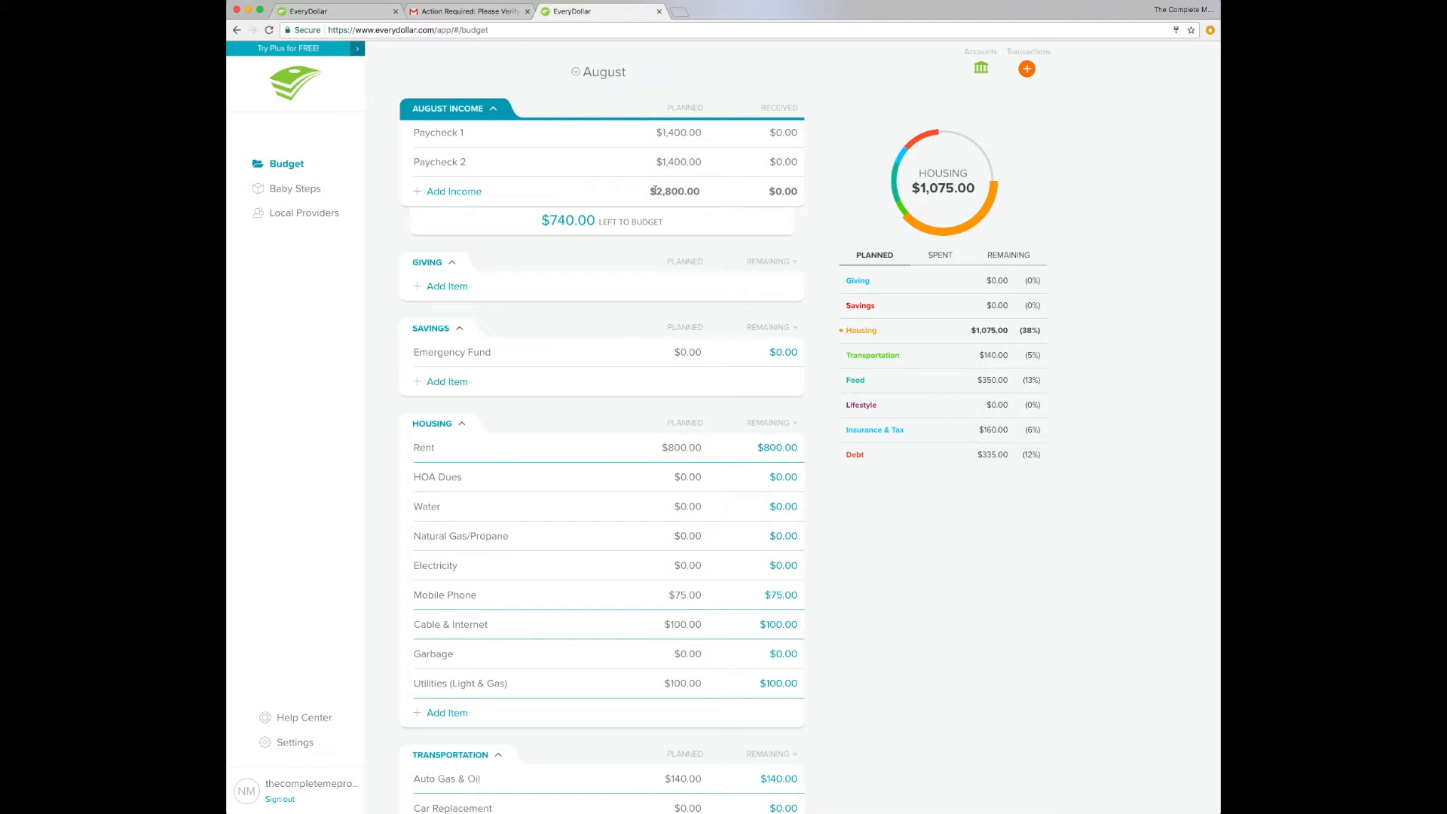
- Set the planned amount for Miscellaneous in the Lifestyle group to $100
scroll(693, 585, "down", 5)
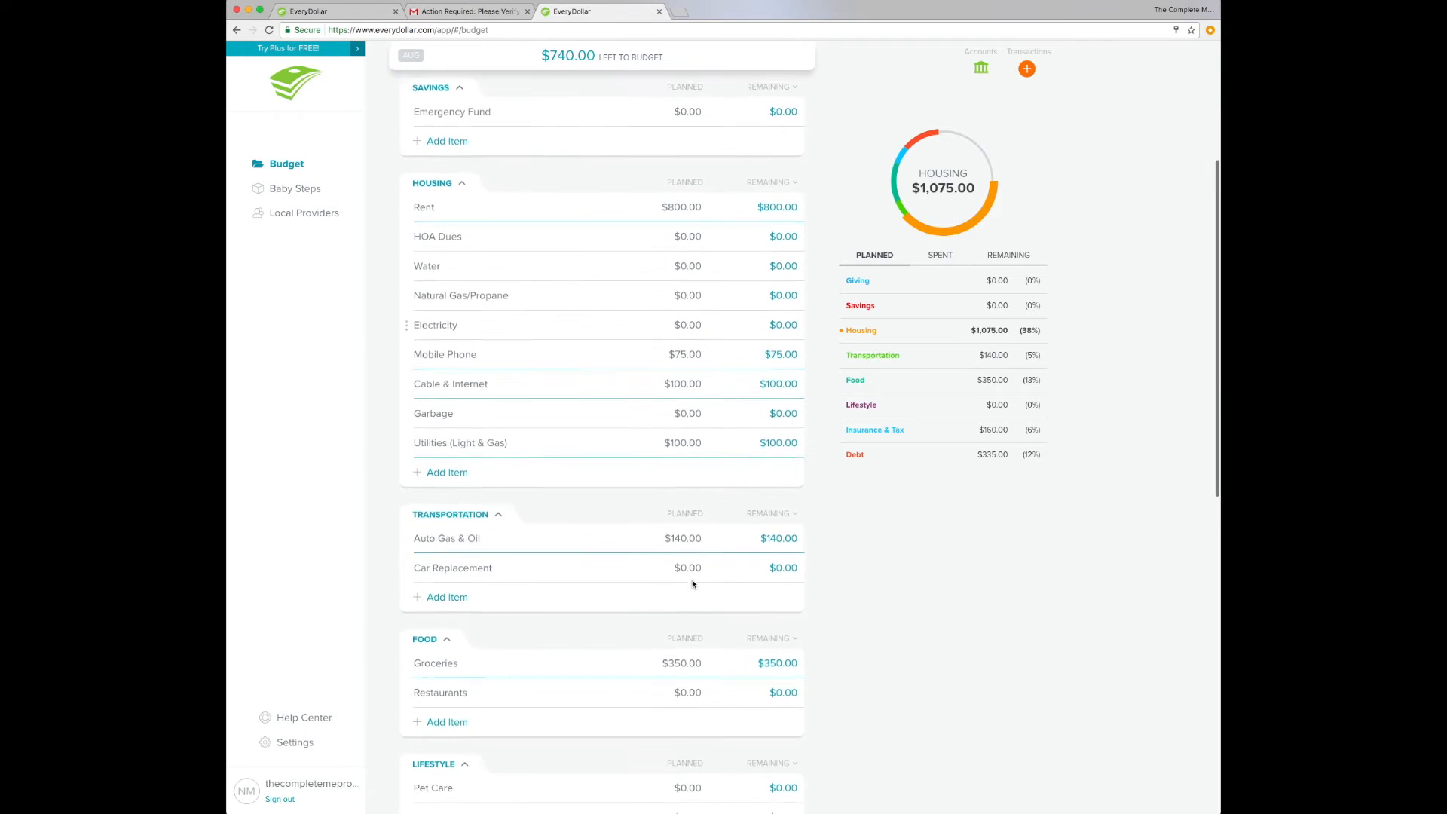
scroll(693, 584, "down", 5)
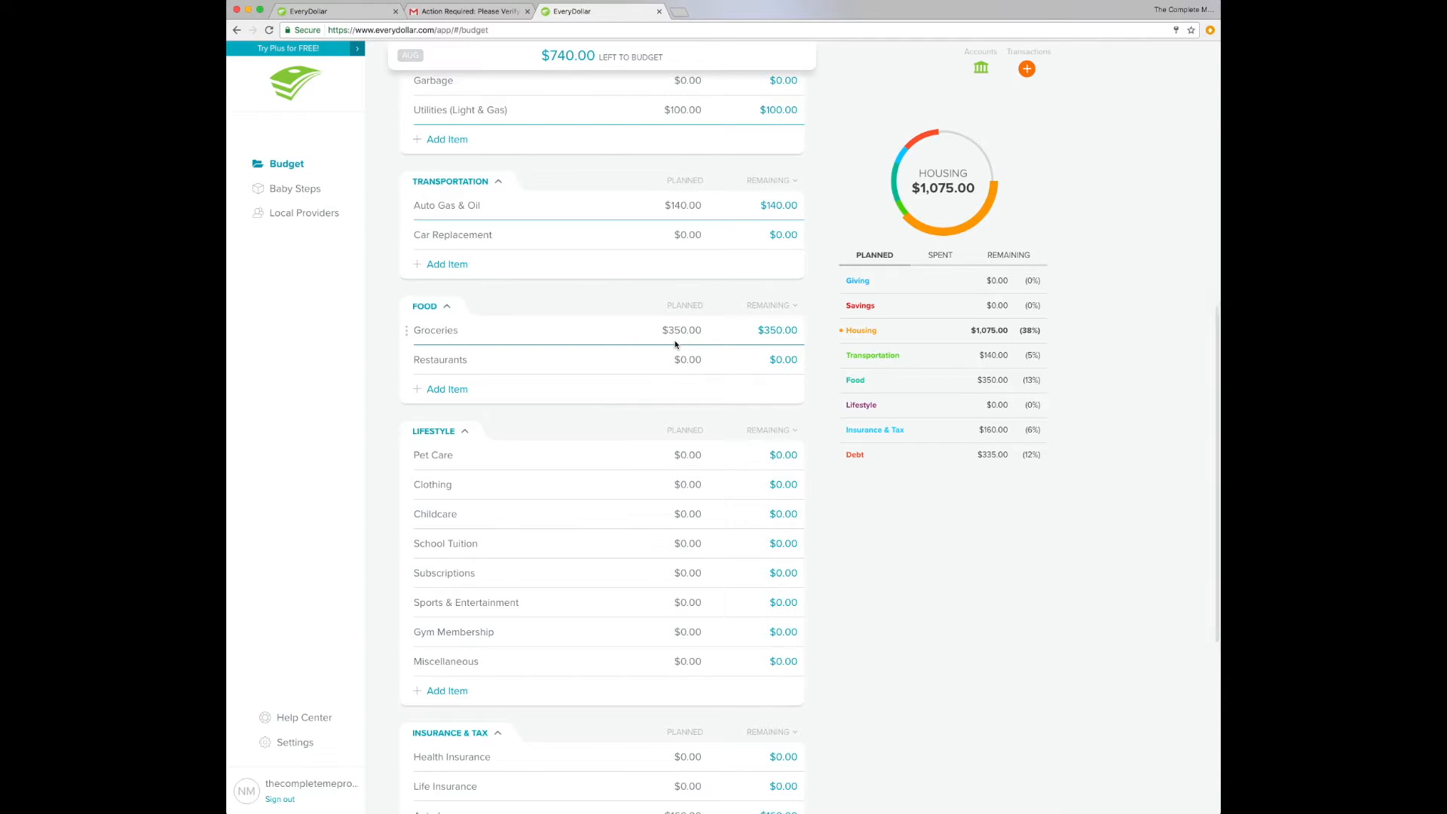
scroll(676, 344, "down", 5)
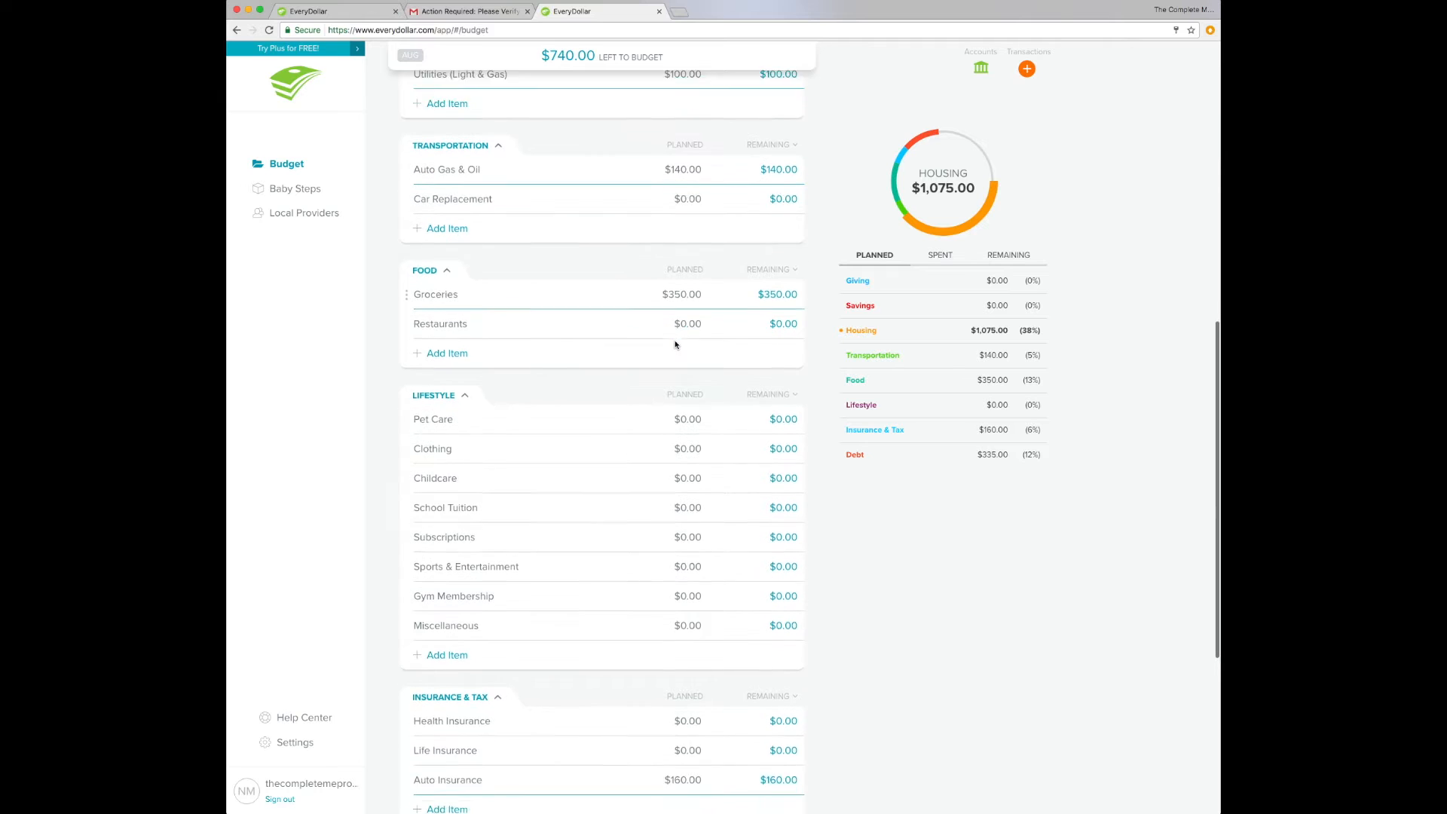
scroll(675, 345, "up", 15)
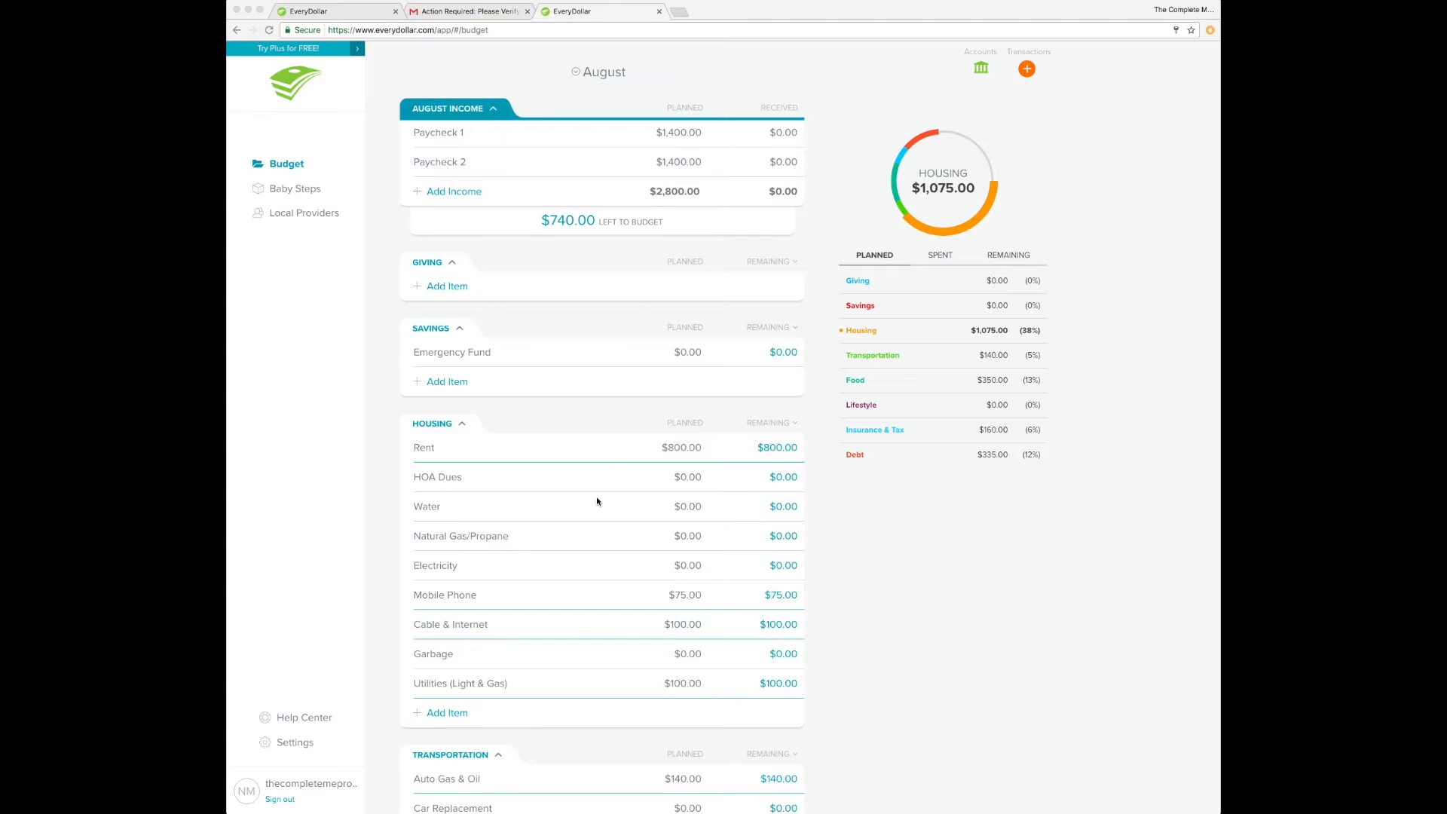
scroll(597, 502, "down", 9)
scroll(597, 501, "down", 1)
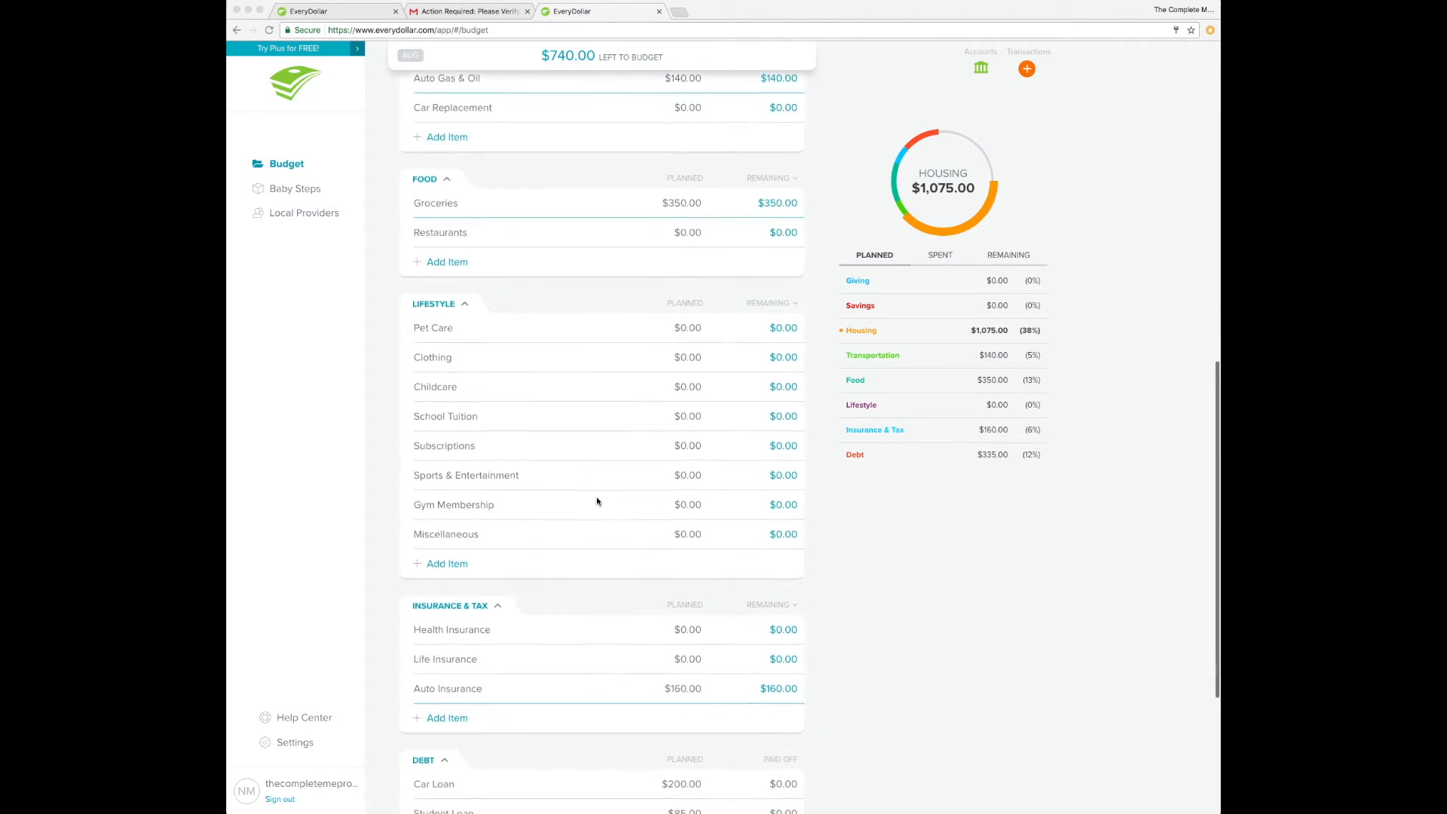
left_click(681, 481)
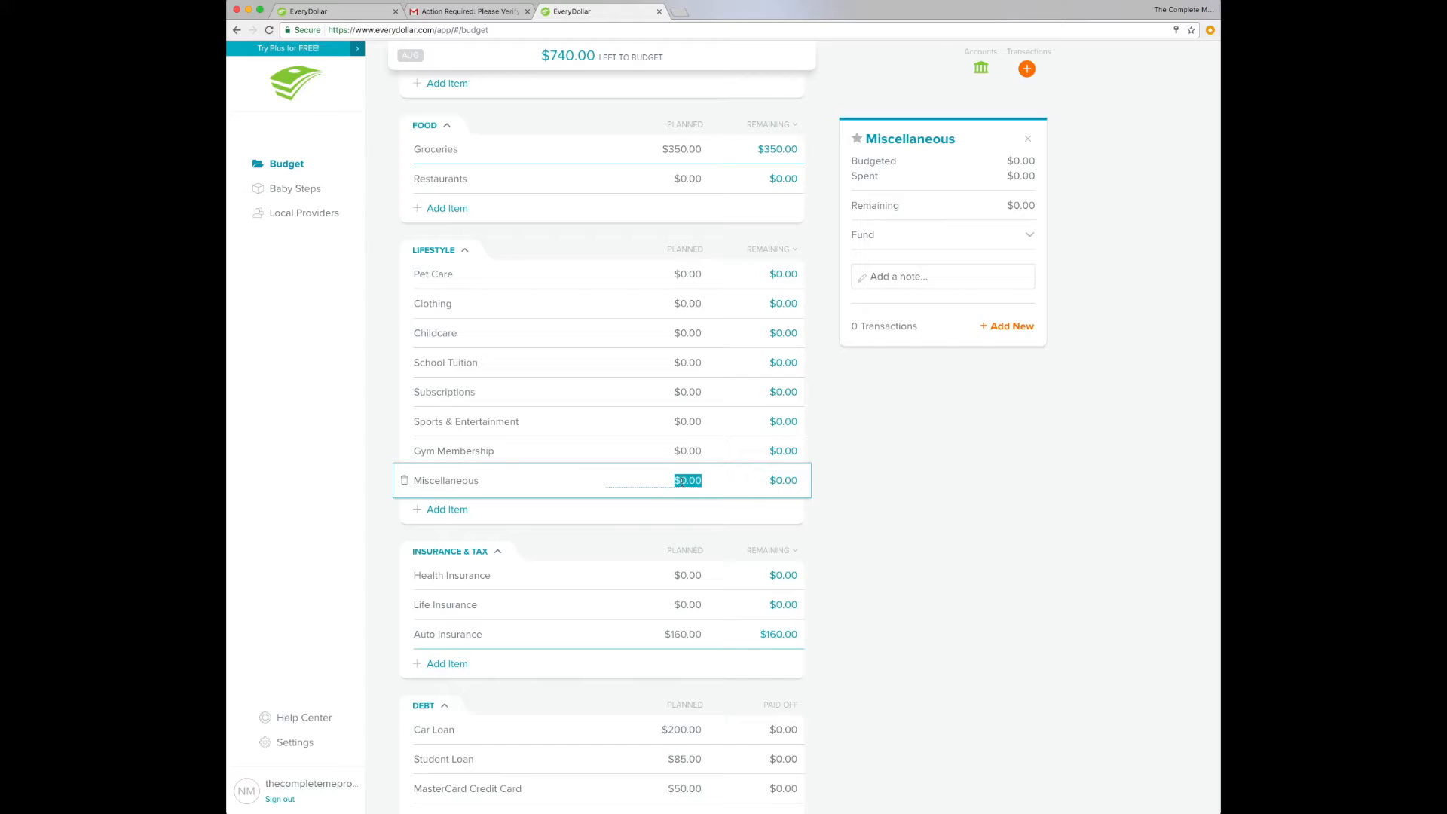
type("100")
key("Return")
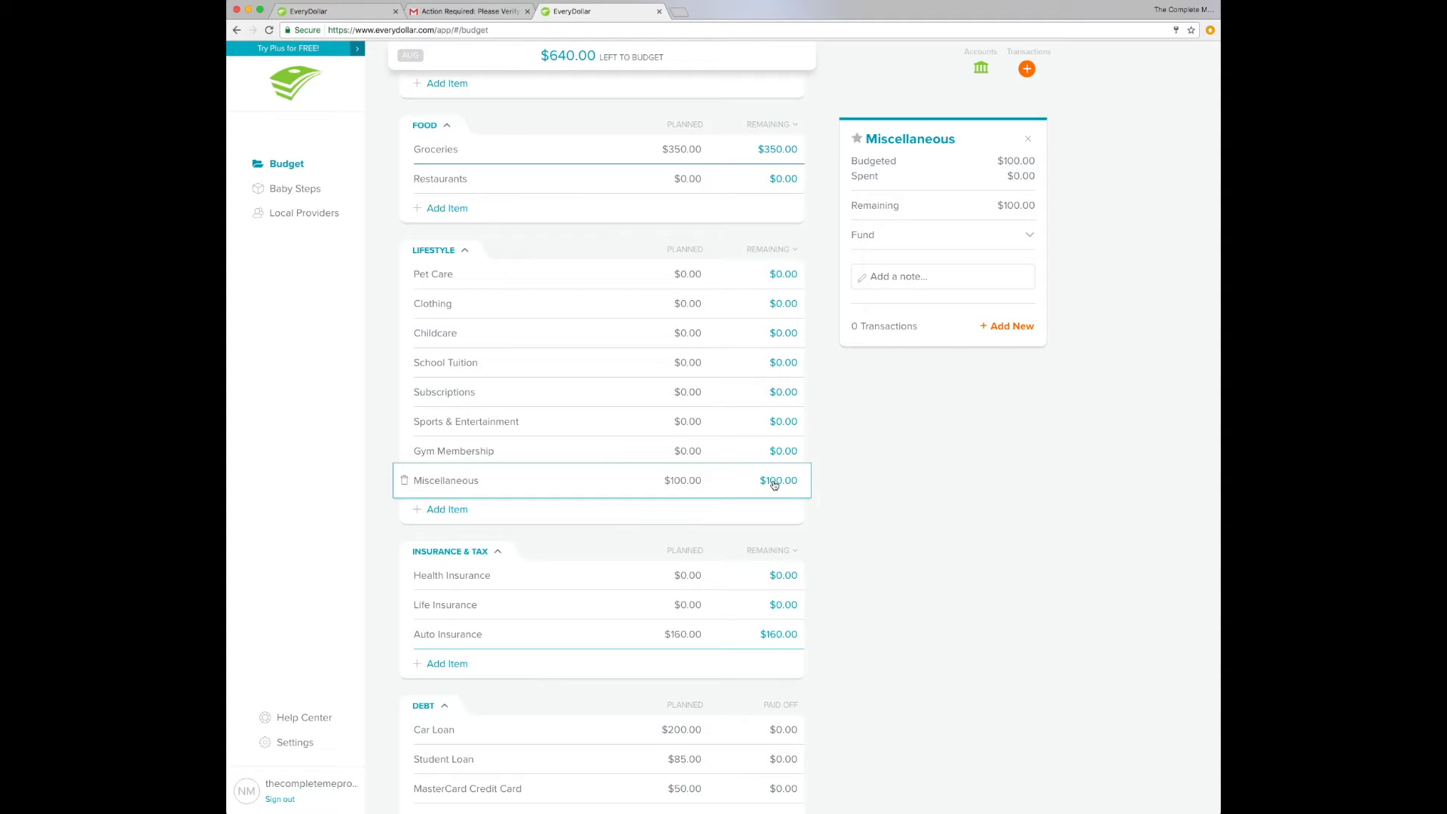
- Set the planned MasterCard Credit Card payment in the August Debt group to $250
scroll(601, 585, "down", 5)
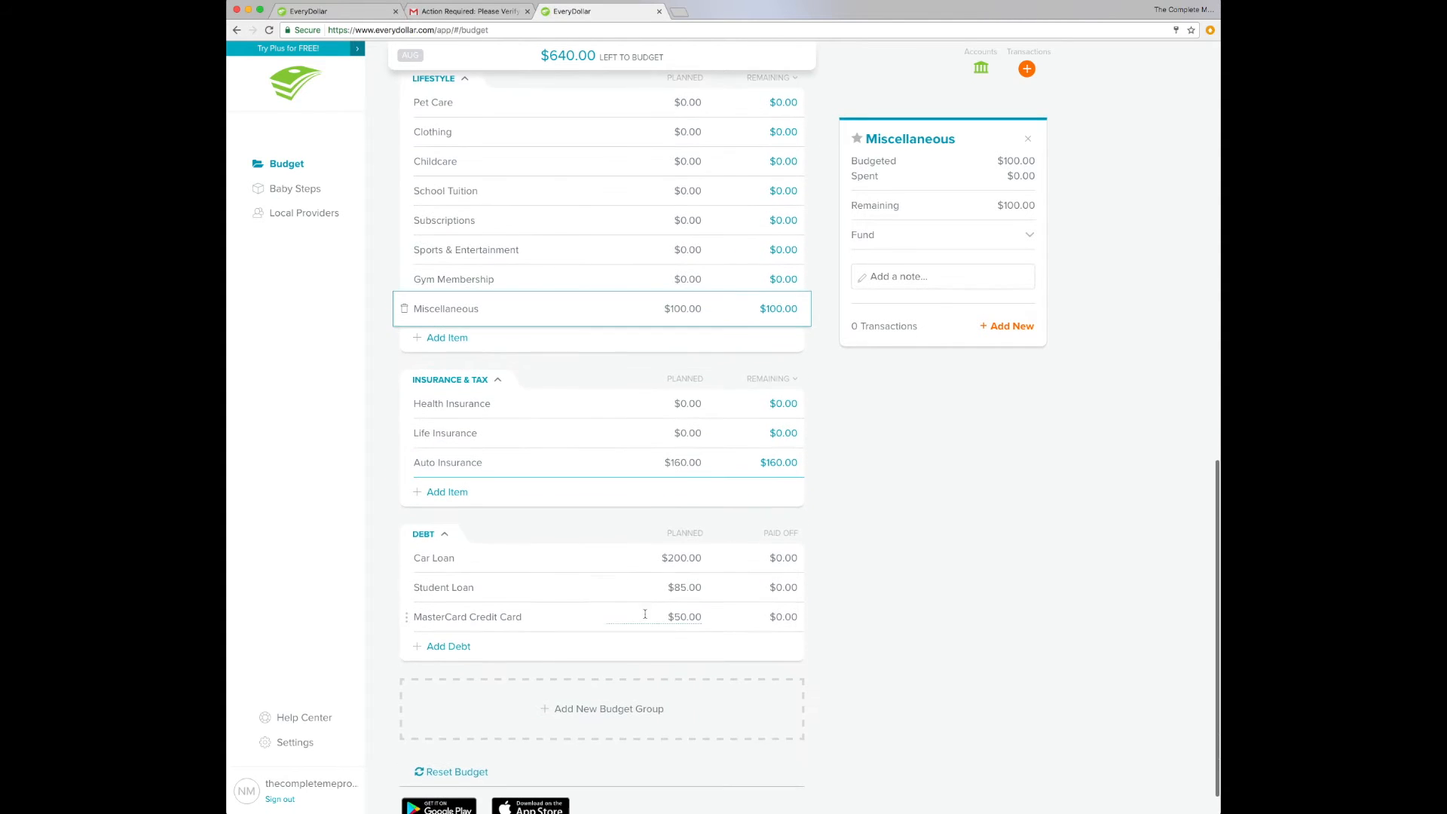
left_click(668, 617)
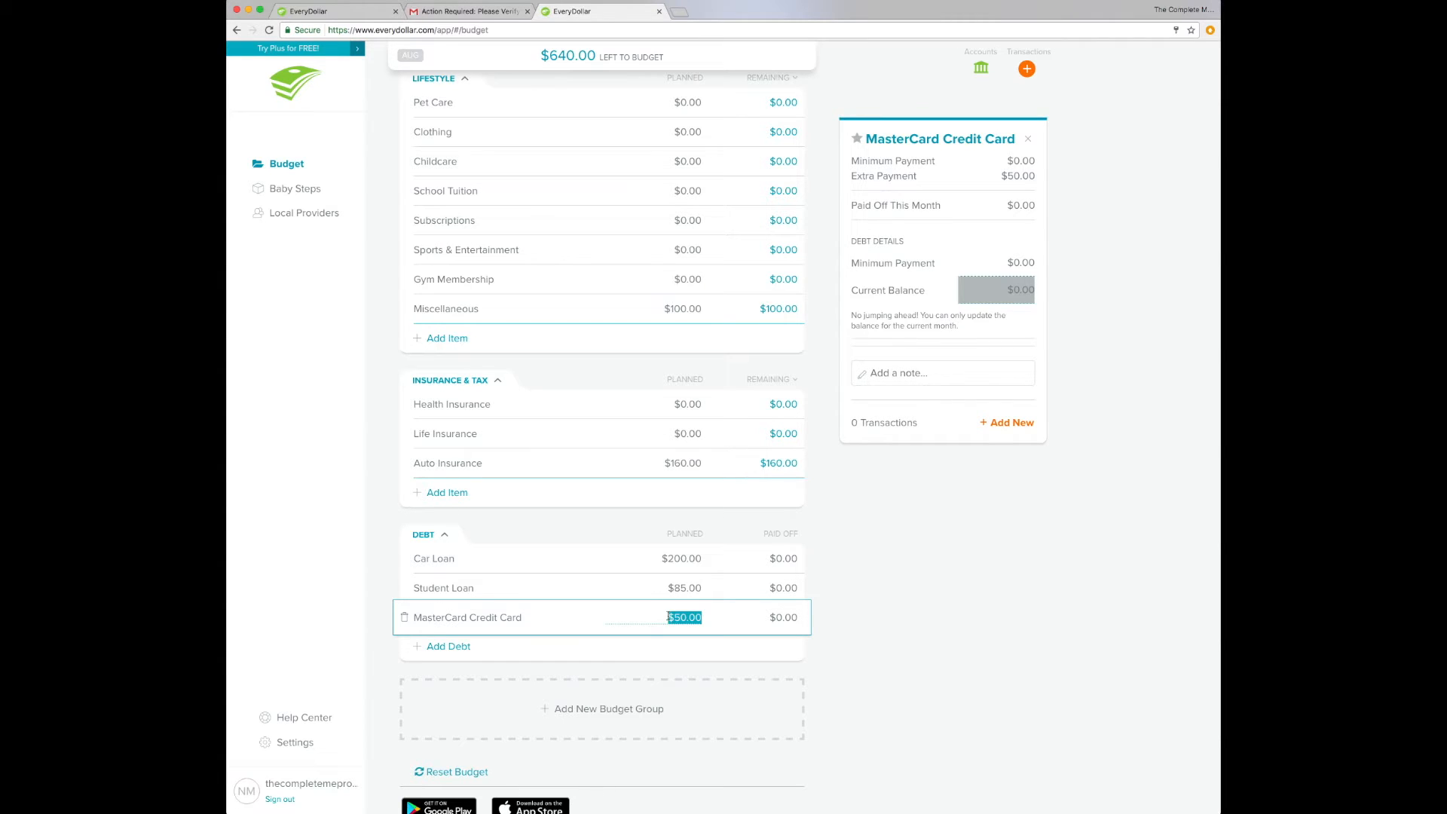
type("250")
key("Return")
- Add a Christmas Fund item to the Savings group with a planned amount of $60
scroll(543, 510, "up", 5)
scroll(541, 510, "up", 8)
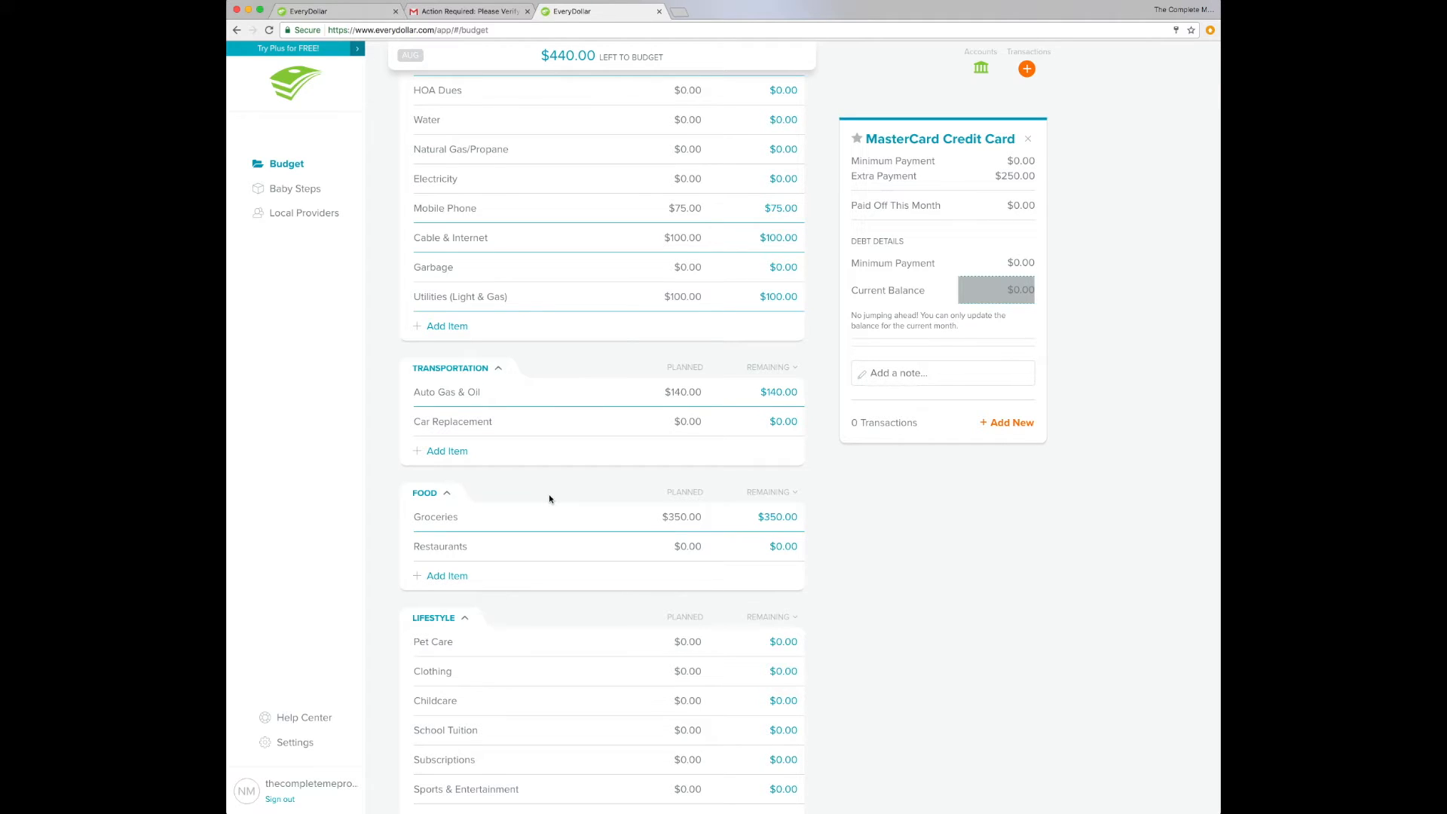
scroll(549, 496, "up", 9)
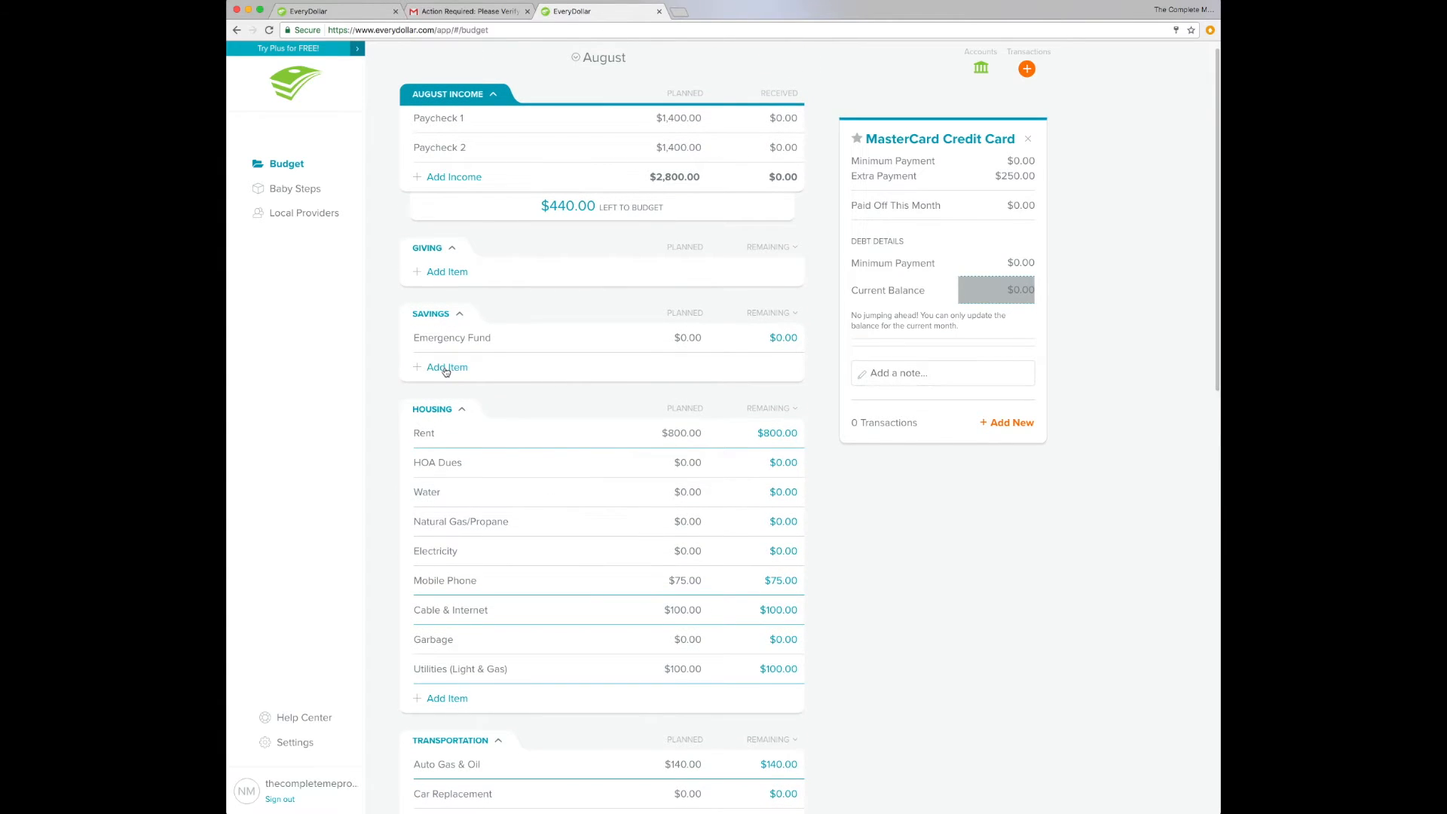
left_click(445, 368)
type("Christmas Fund")
key("Tab")
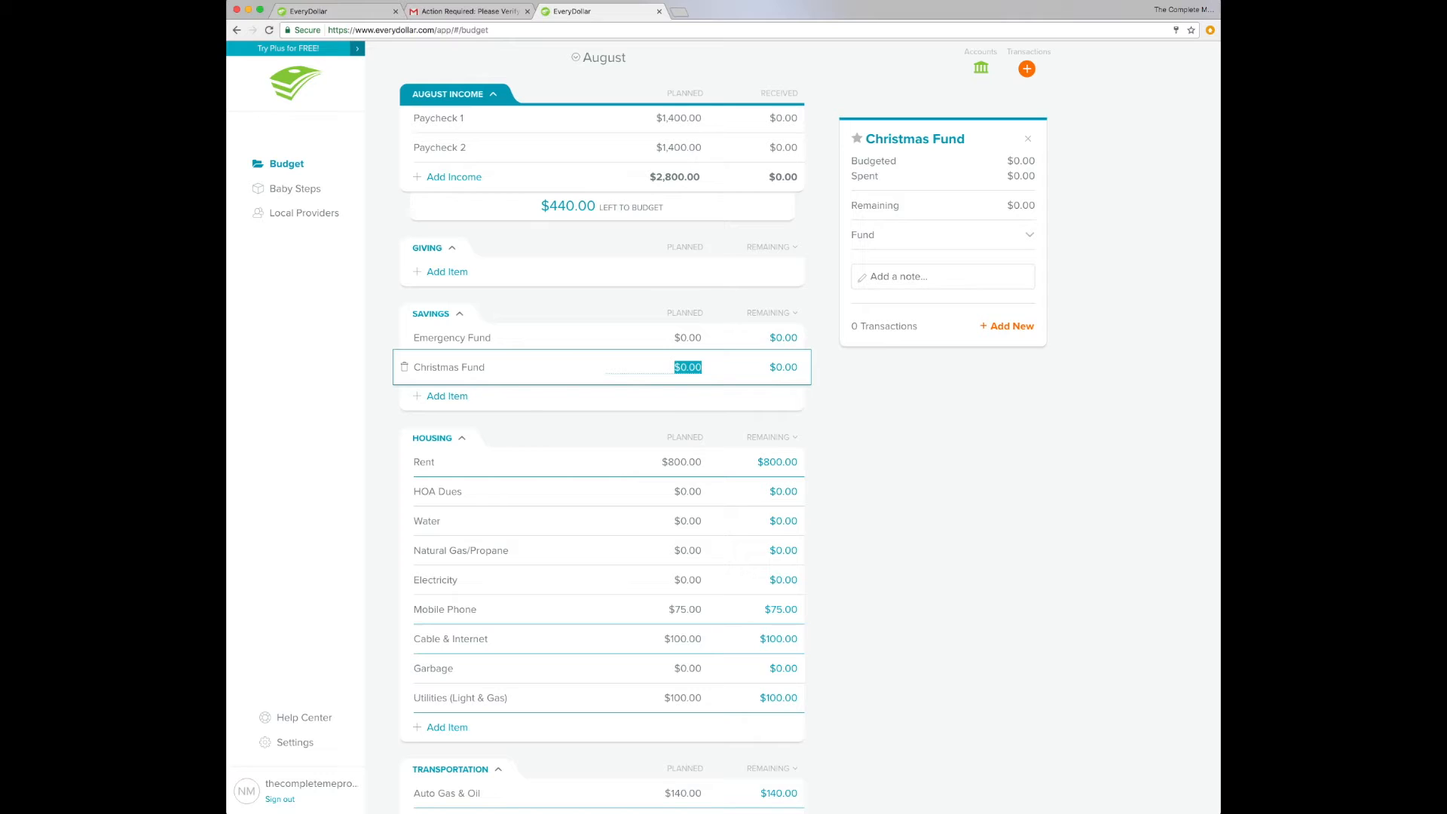
type("60")
key("Return")
- Set the planned amount for Emergency Fund in the August Savings group to $380
left_click(676, 338)
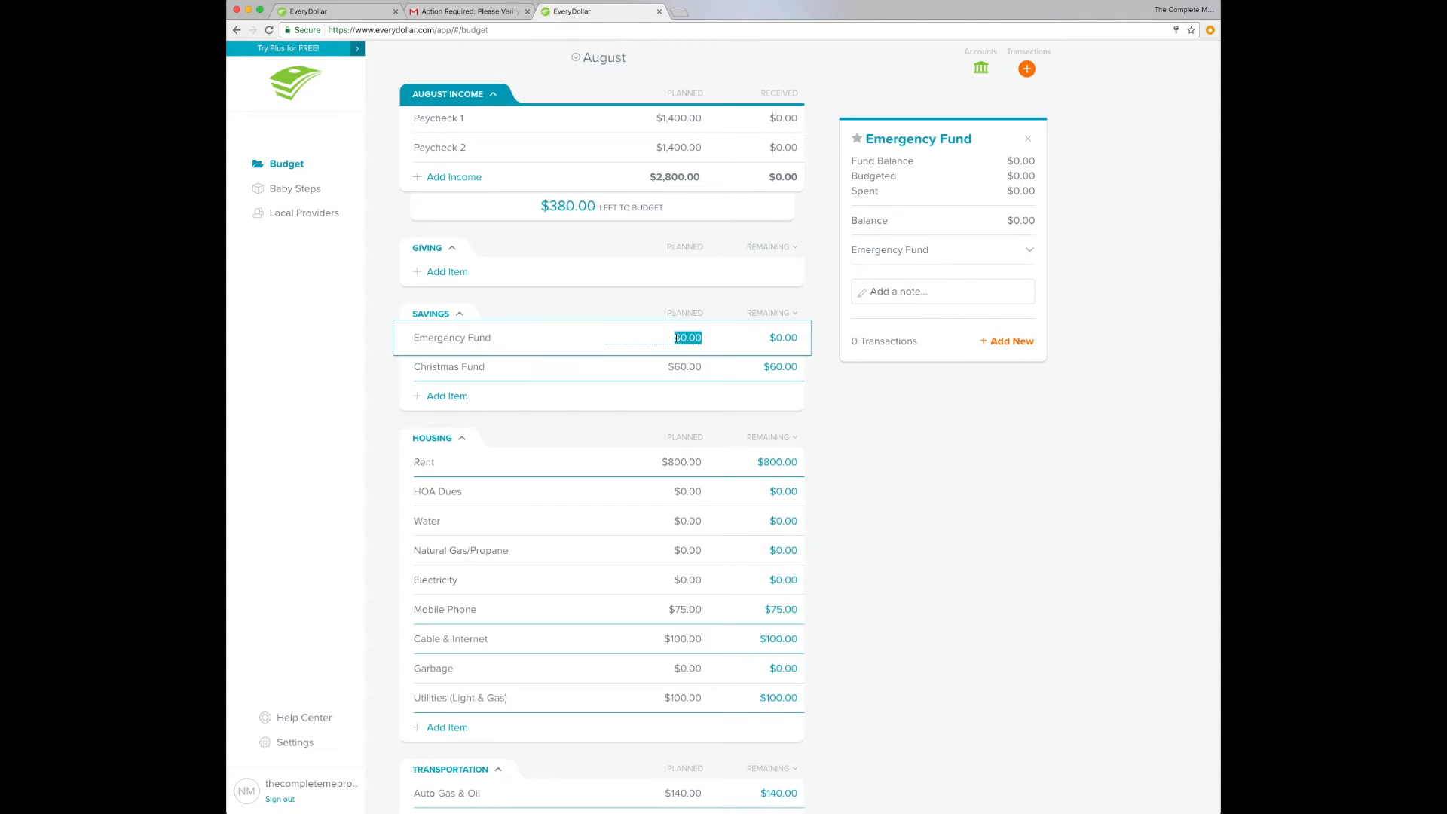
type("380")
key("Tab")
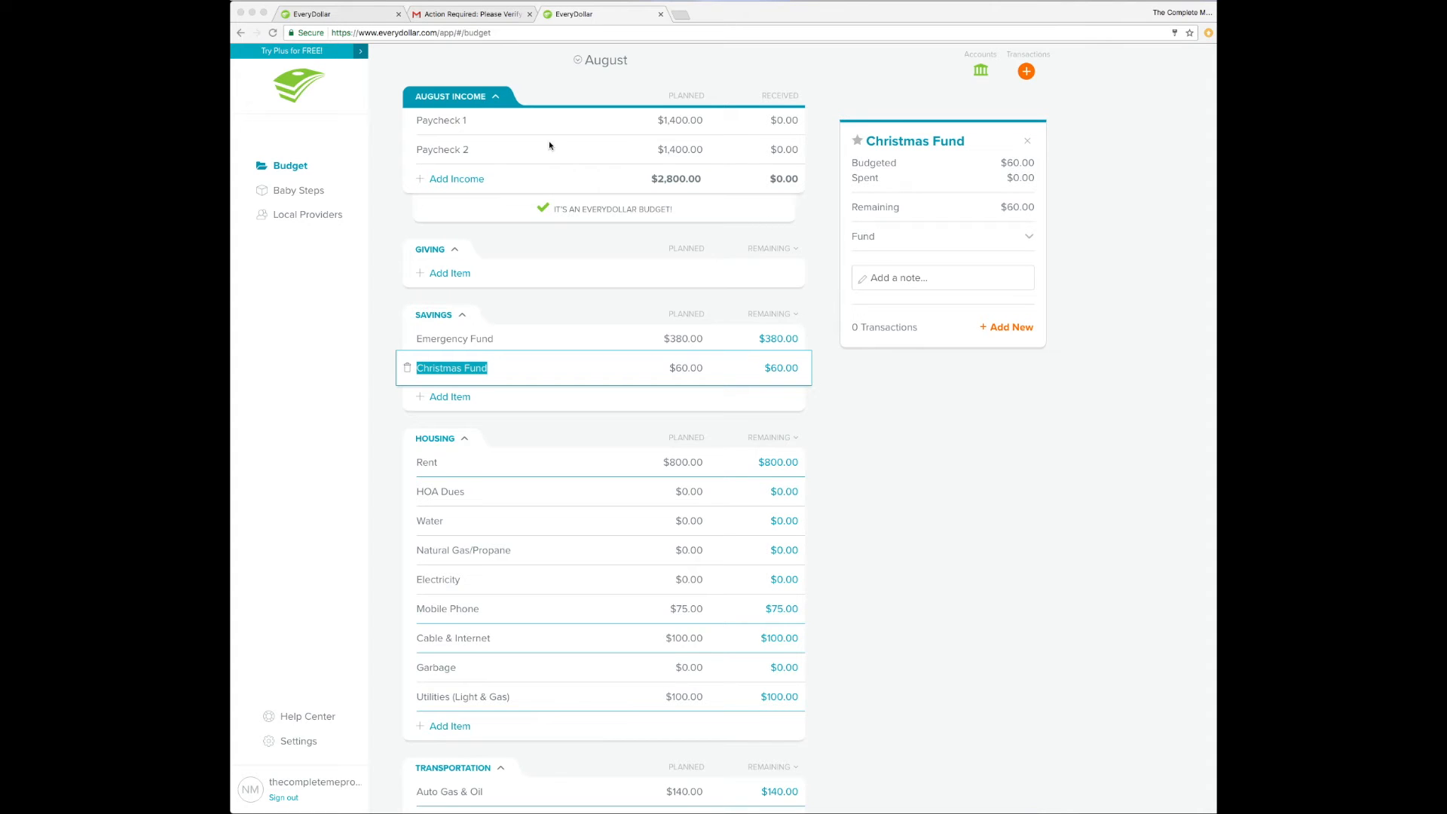
- Record a $1,400 income transaction for Paycheck 1 in the August income
left_click(457, 126)
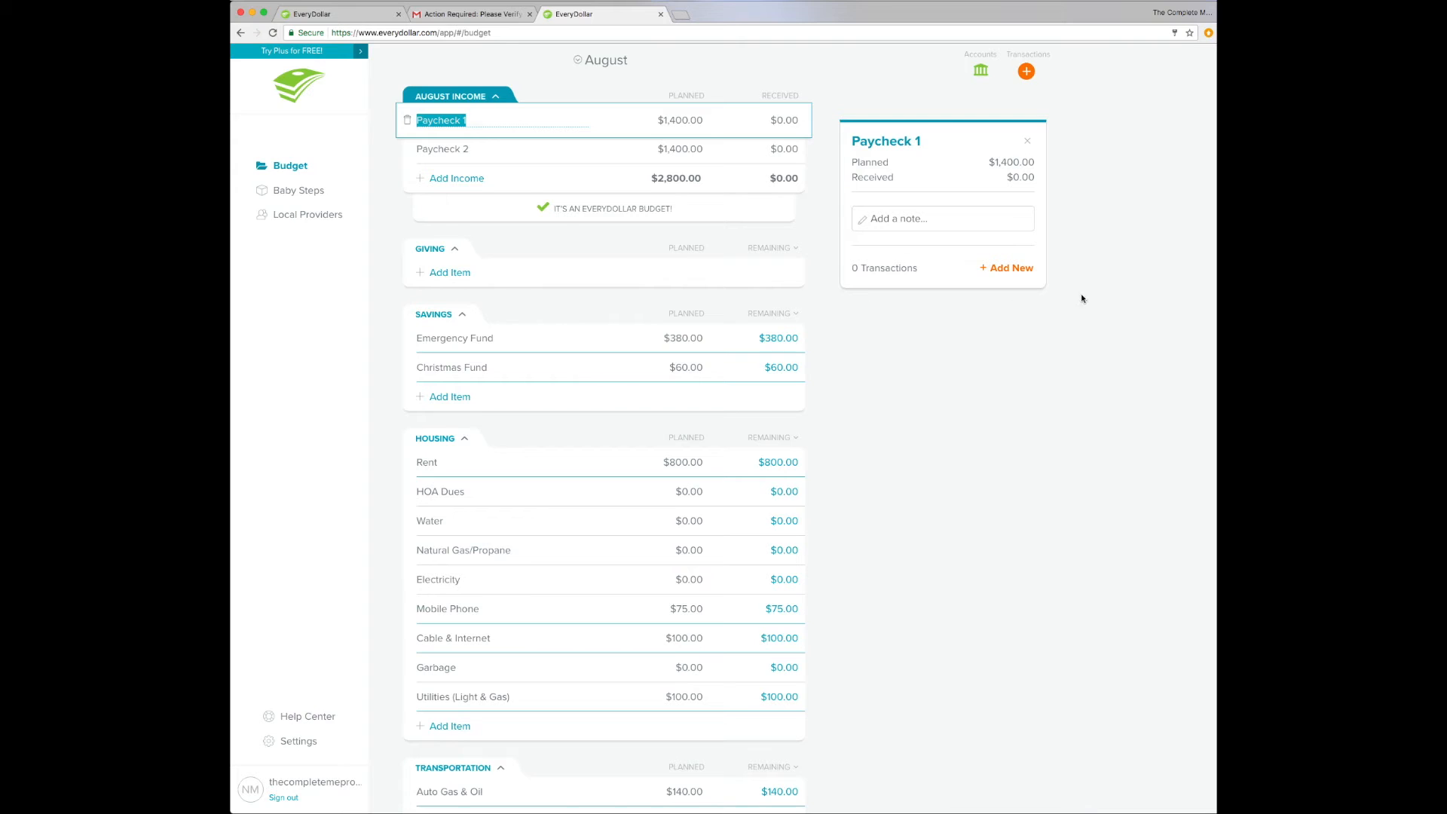
left_click(1006, 269)
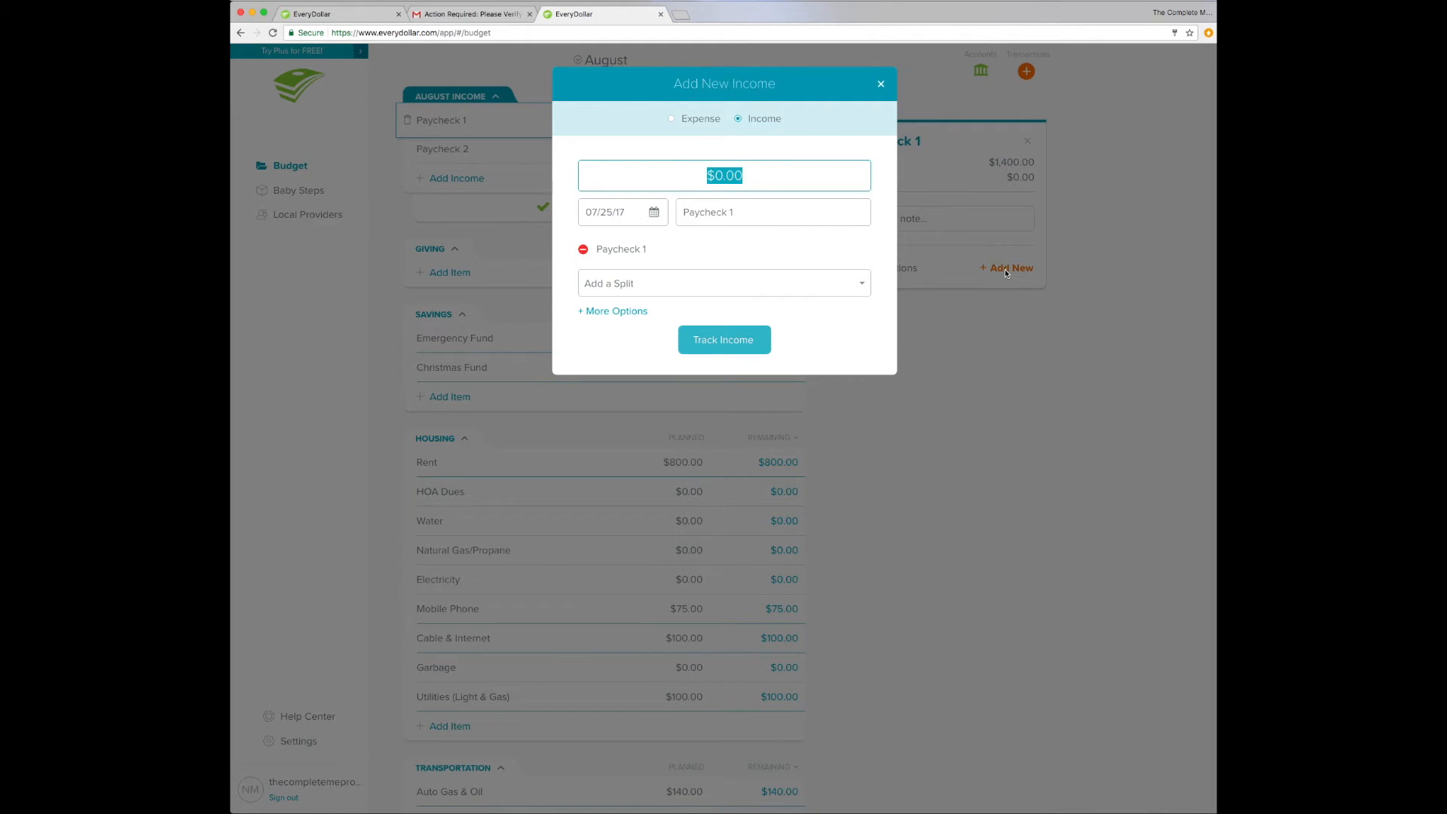
type("1400")
key("Tab")
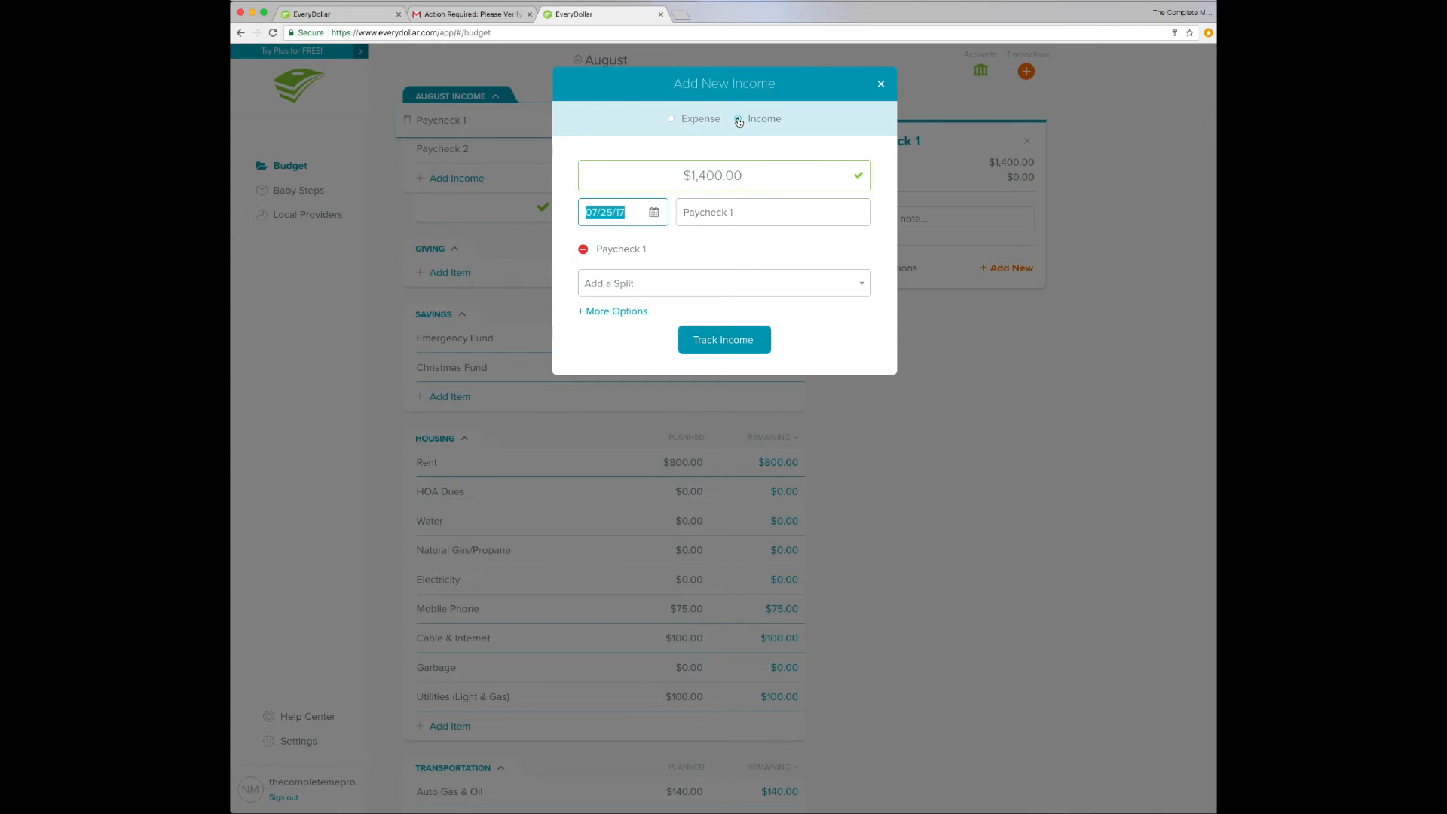
left_click(740, 345)
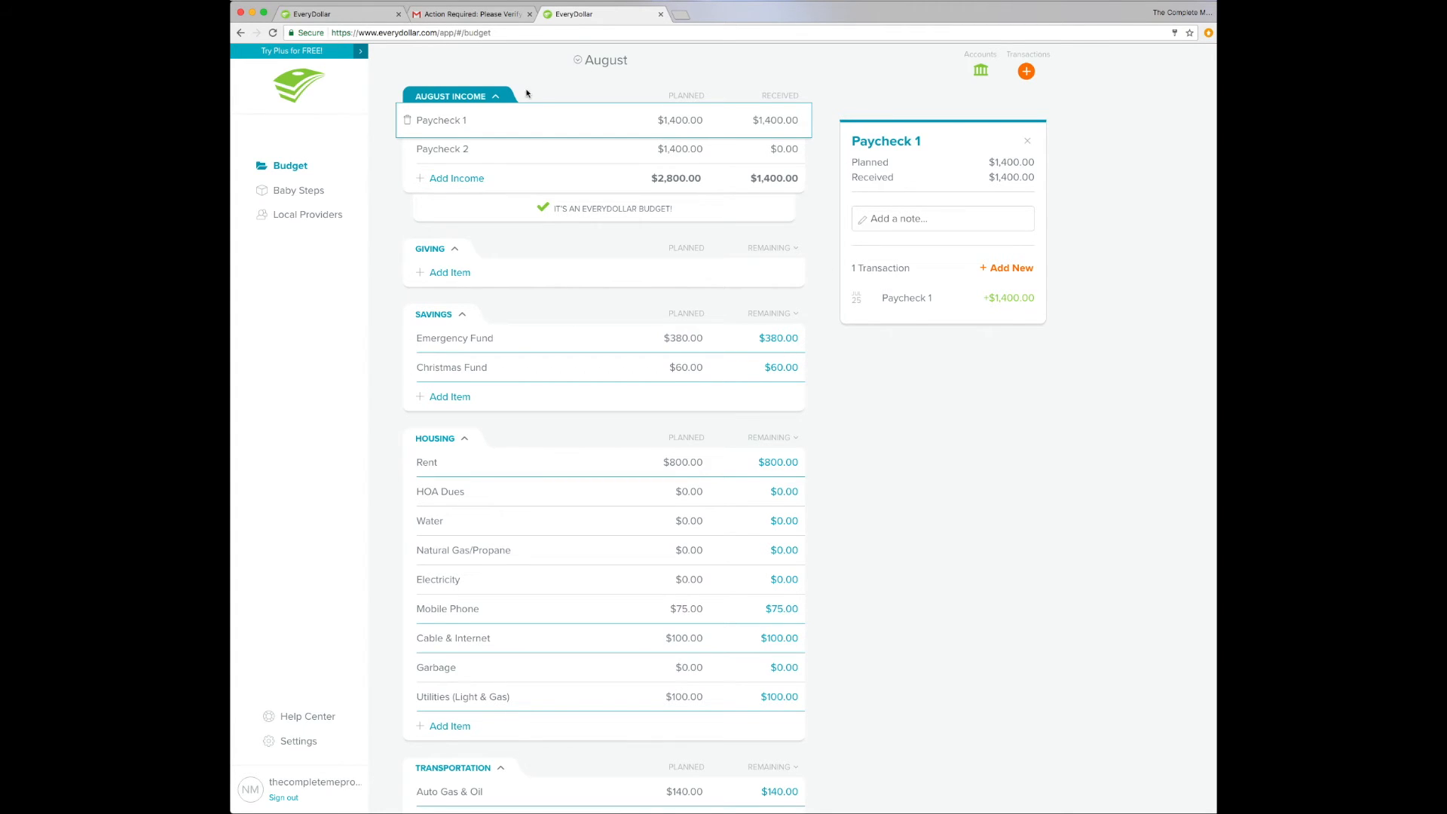
- Show spent amounts in the budget groups and record an $800 expense transaction for Rent
left_click(445, 120)
key("Escape")
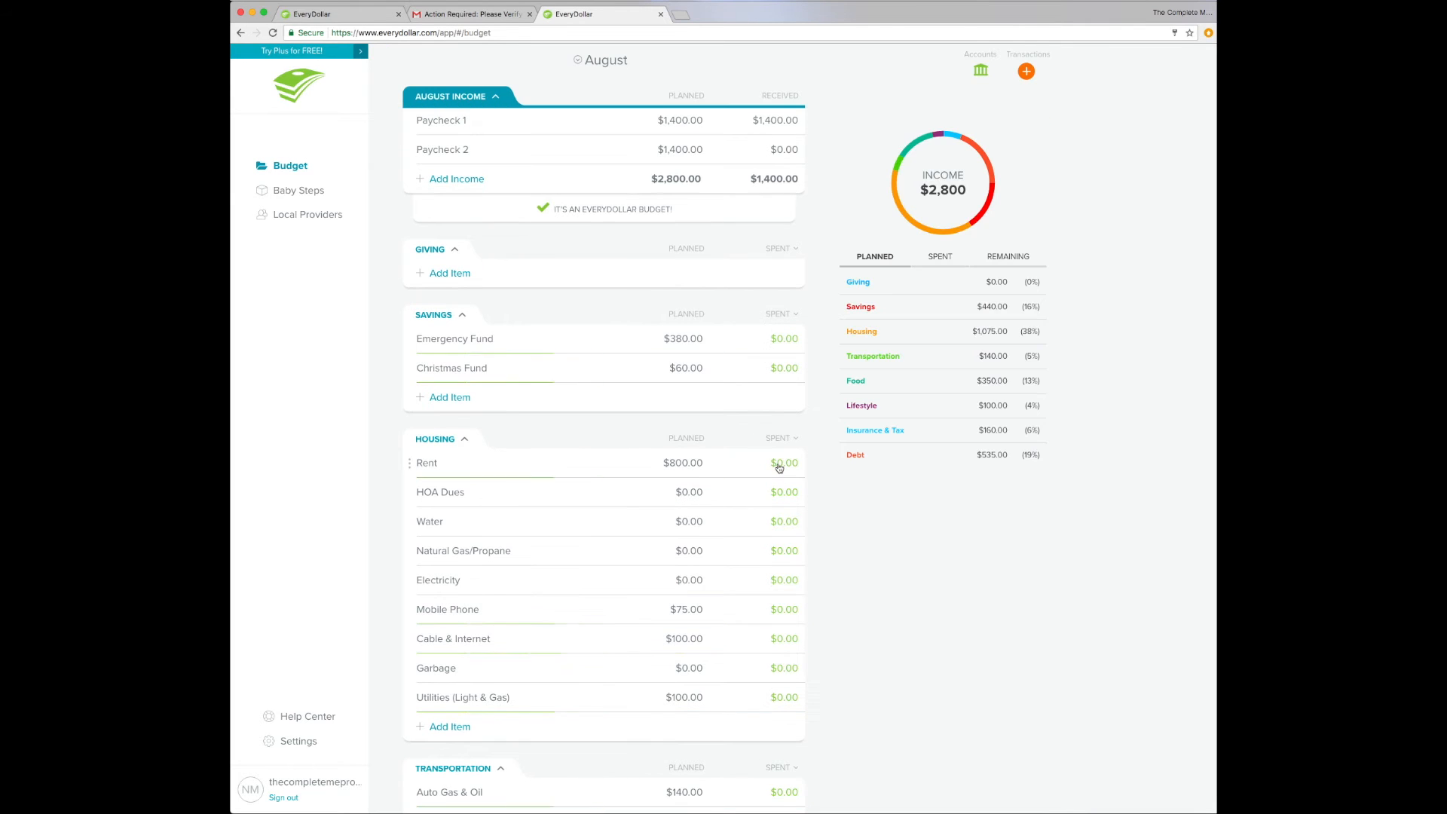
left_click(633, 463)
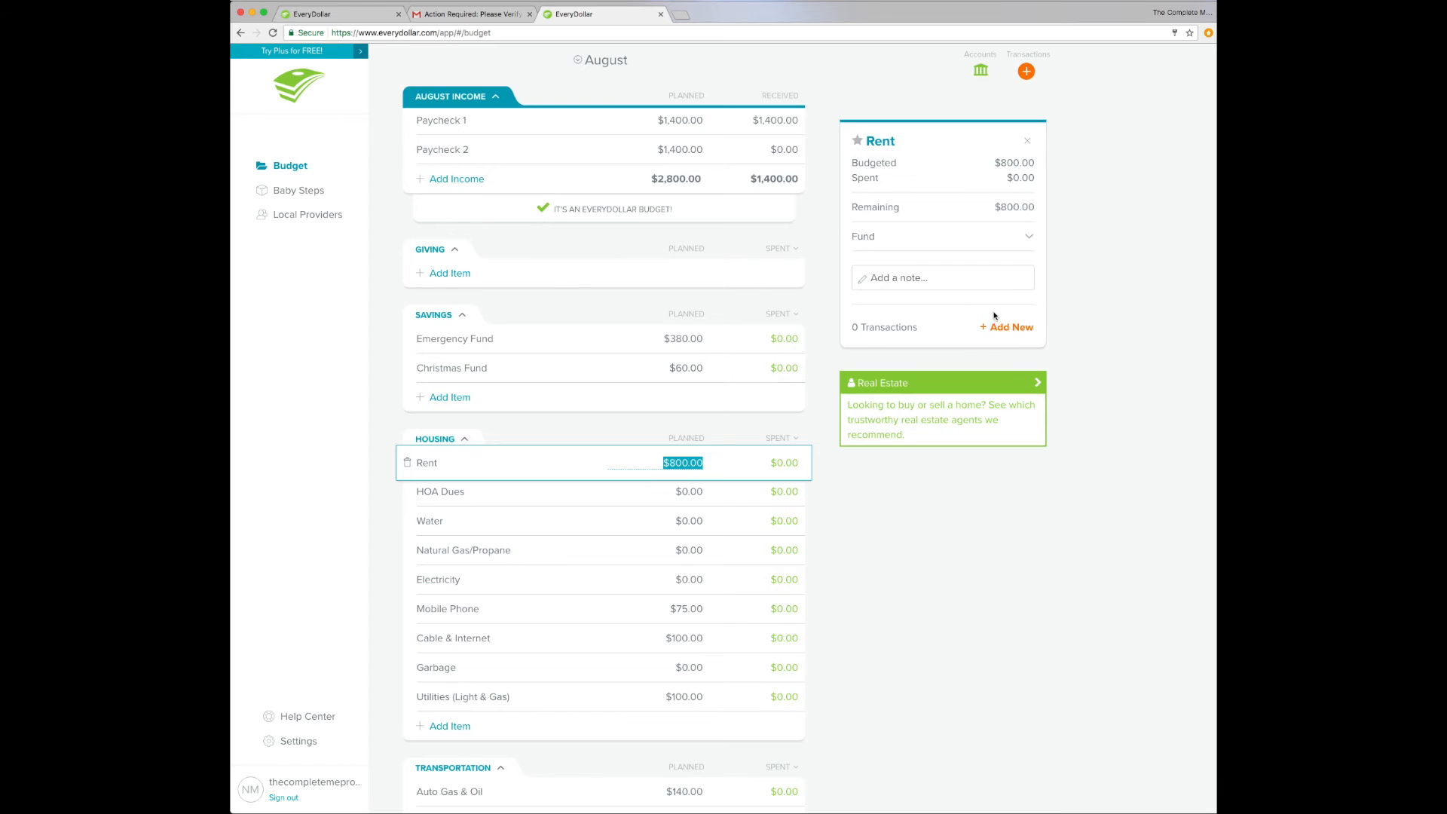
left_click(1013, 328)
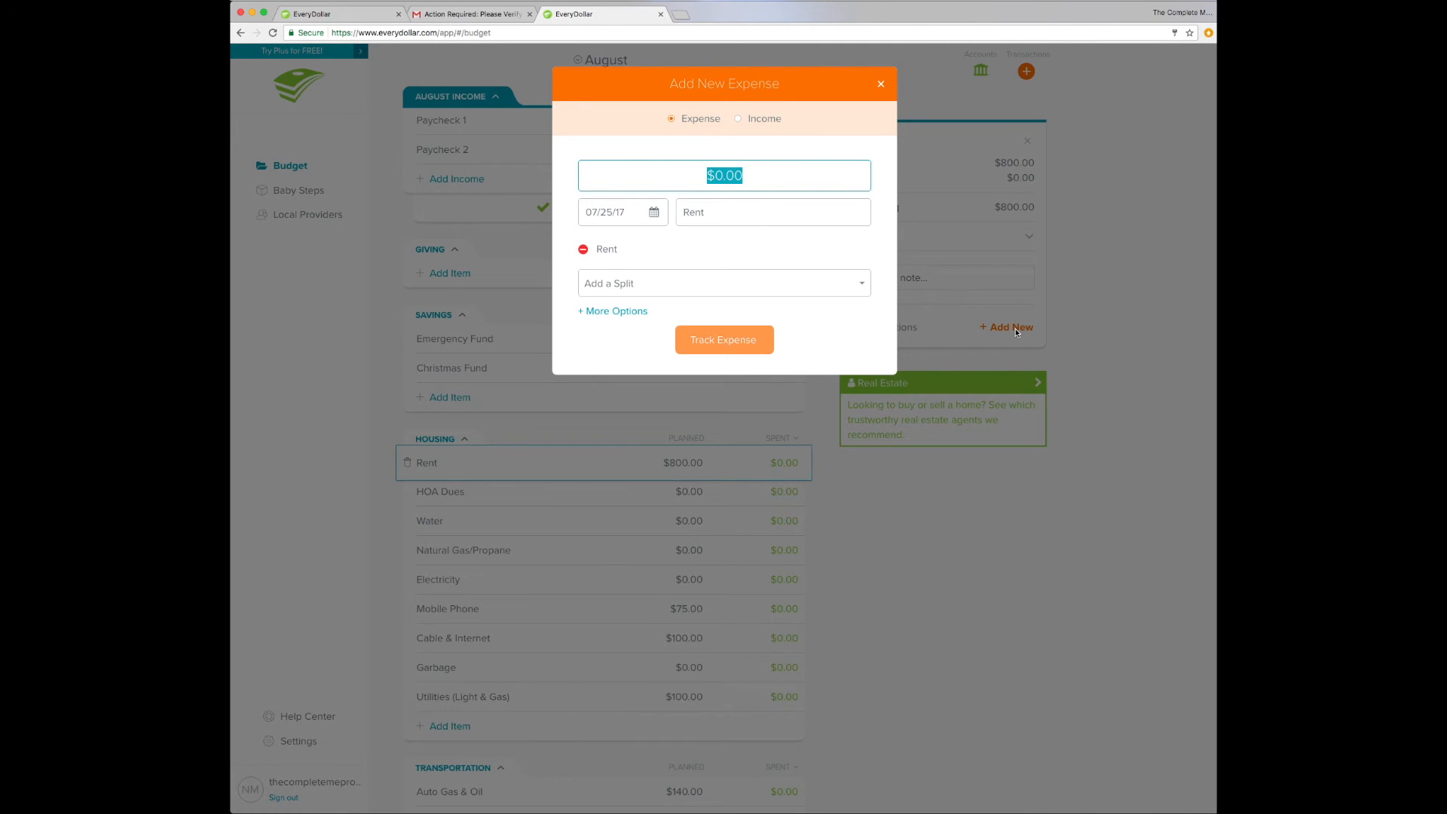
type("800")
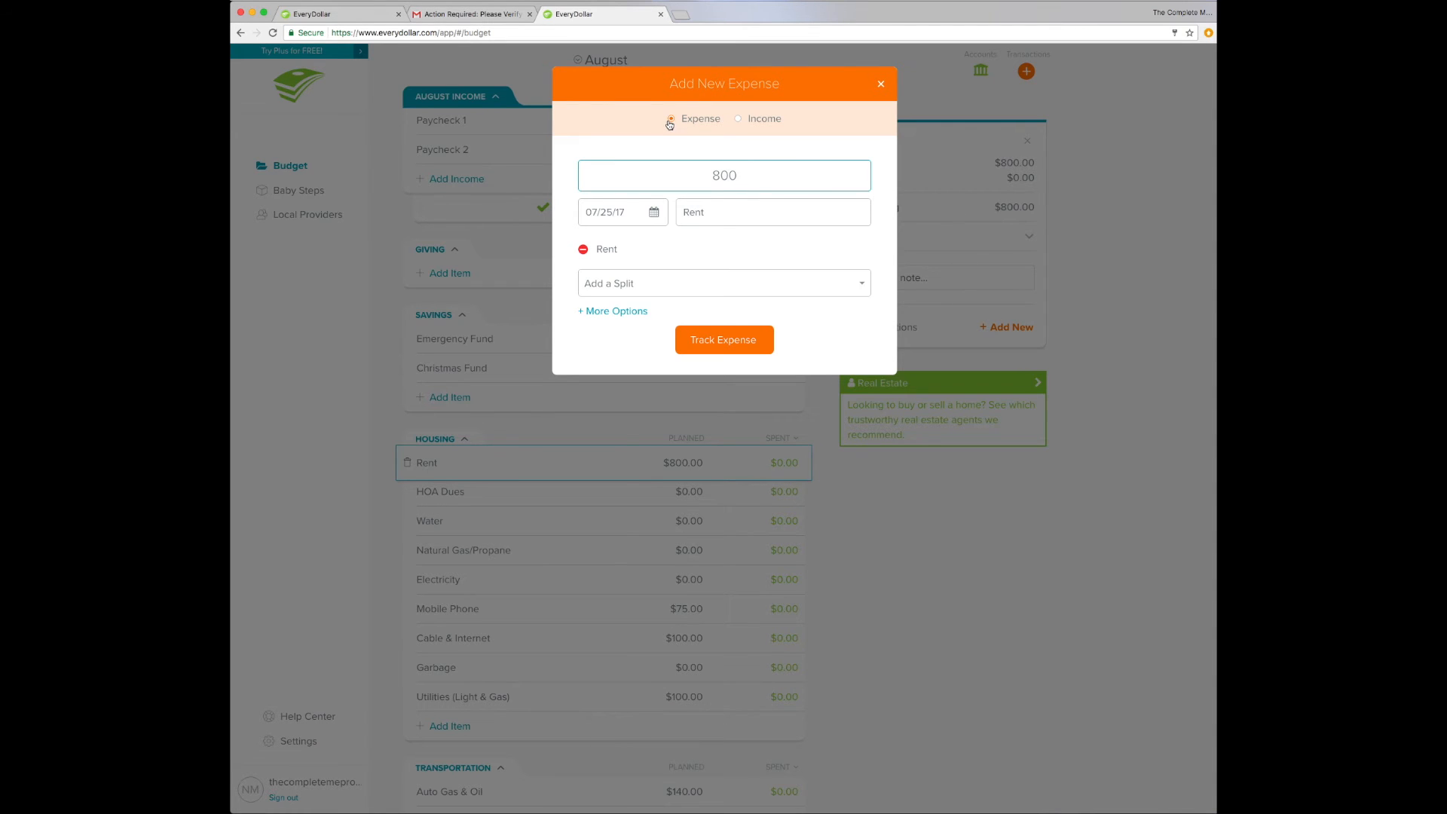
left_click(735, 346)
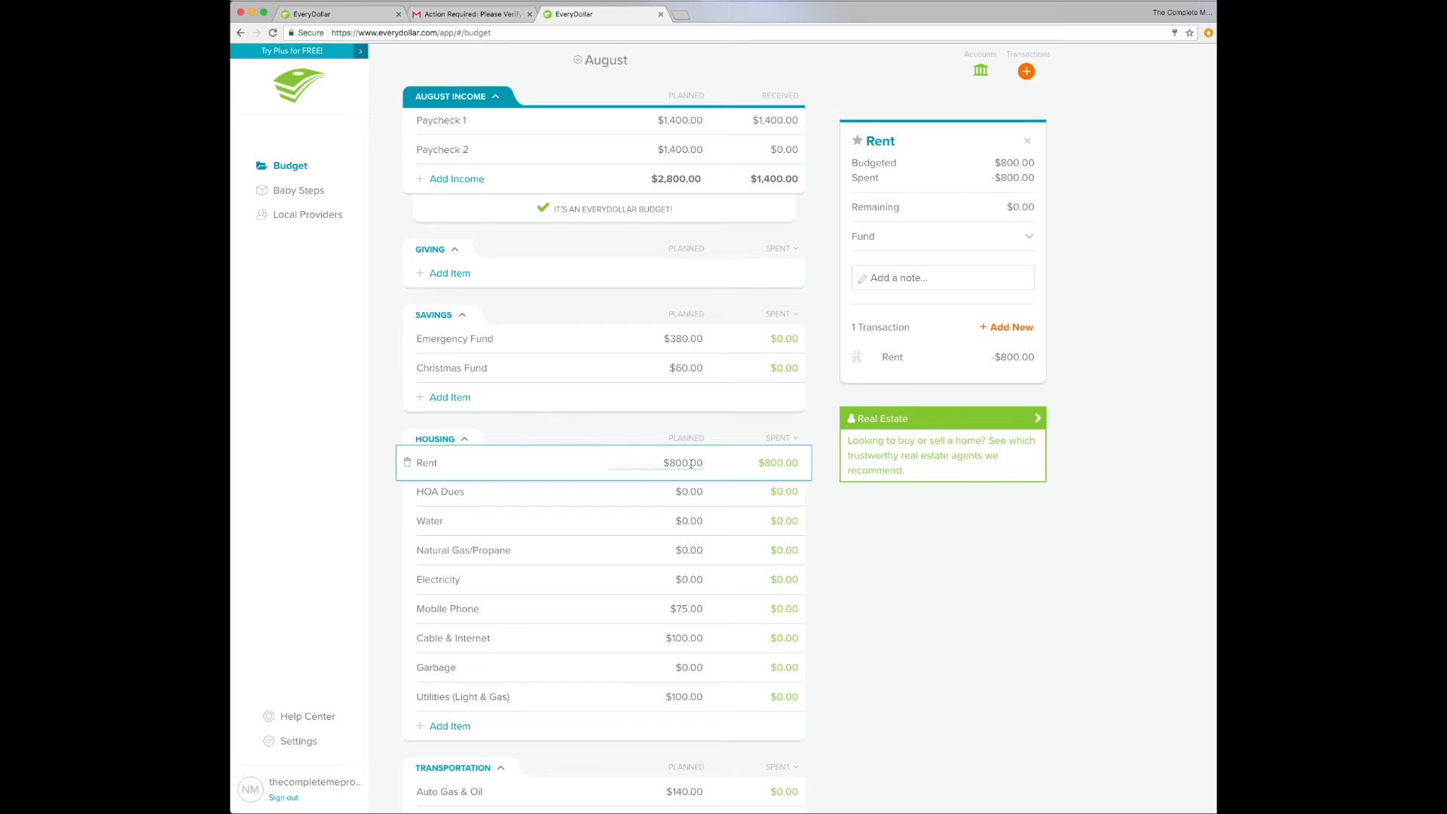
left_click(774, 464)
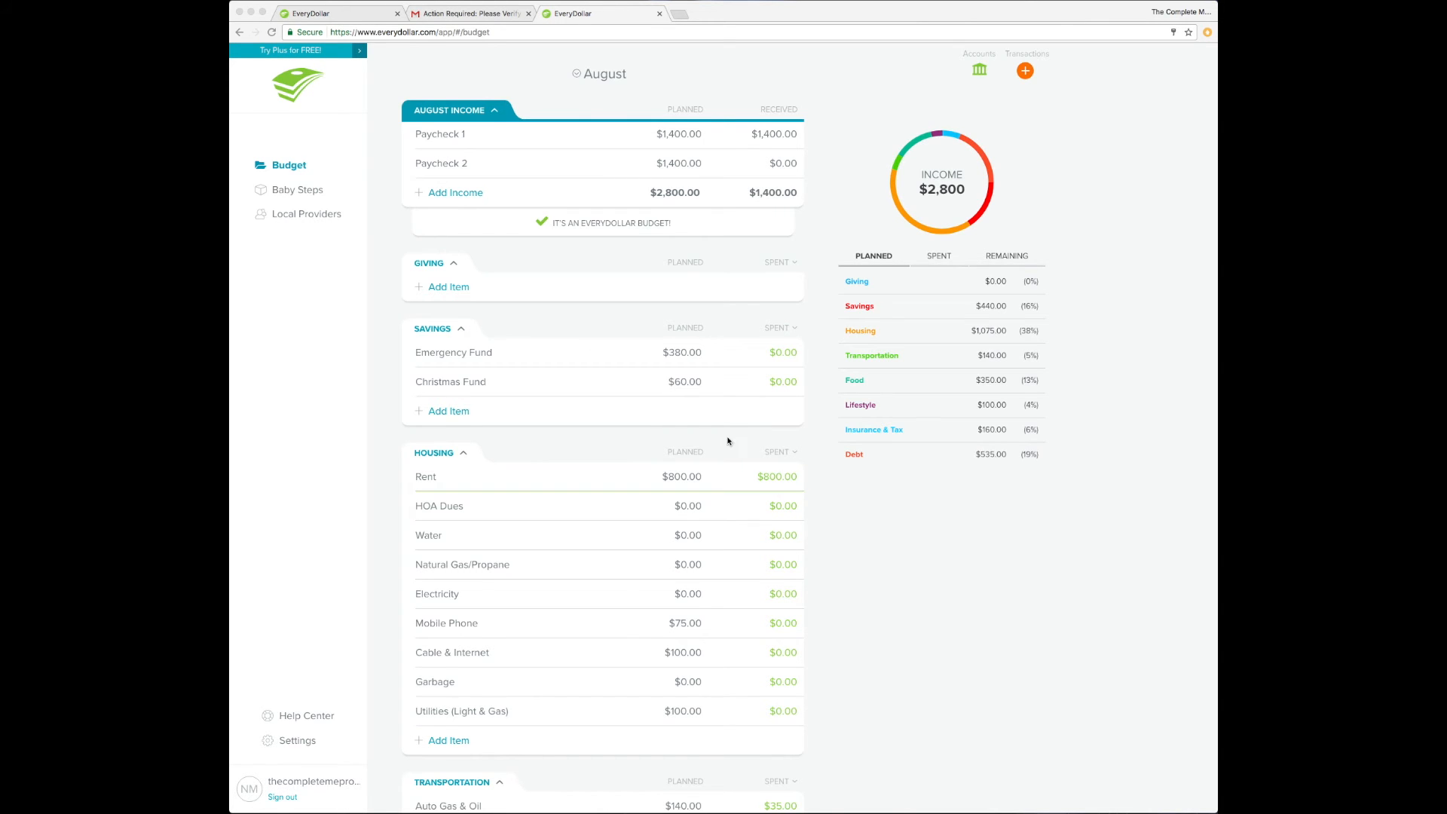
- Review the planned and spent amounts across all groups of the August budget
scroll(698, 608, "down", 4)
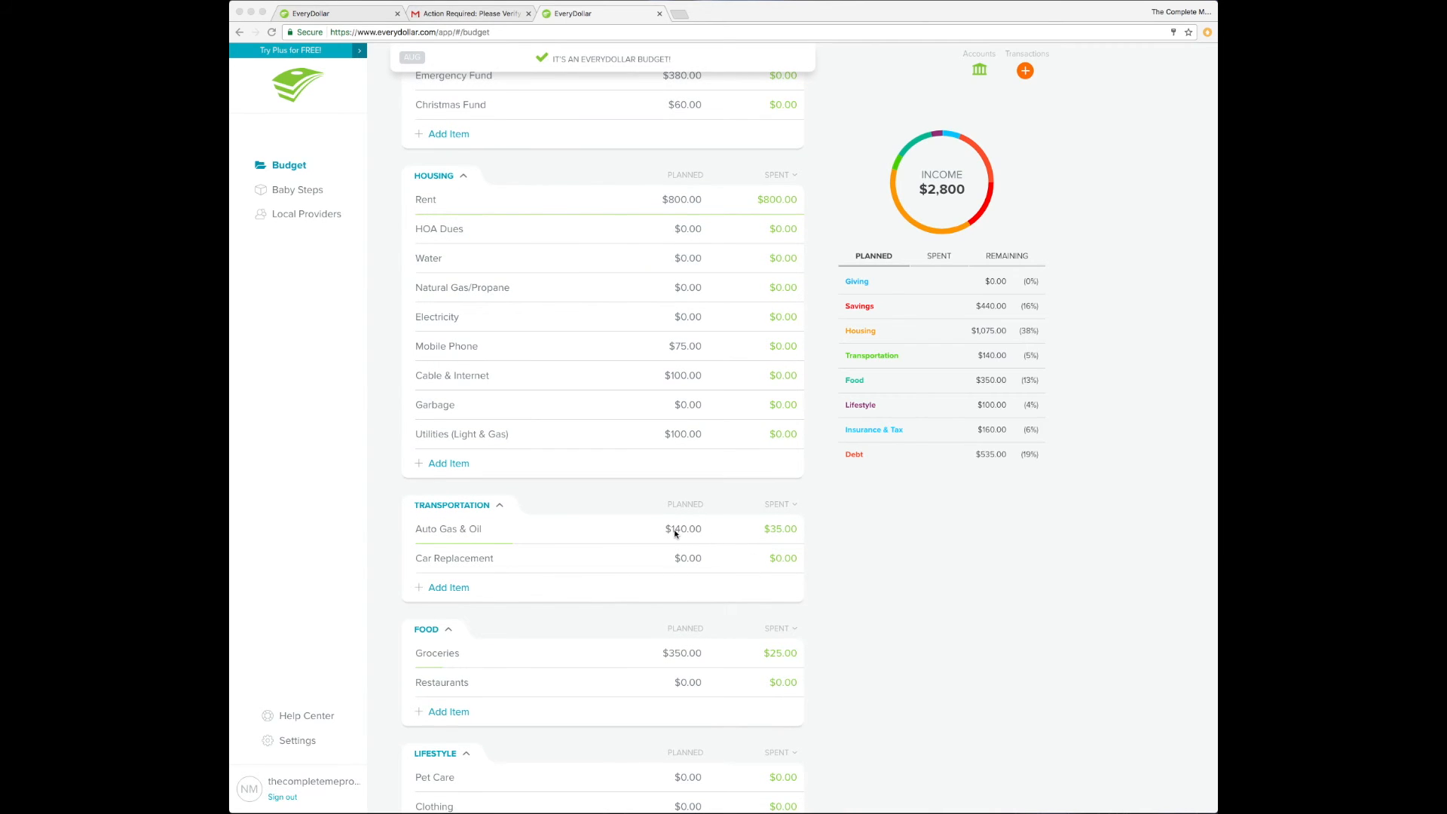
scroll(674, 530, "up", 1)
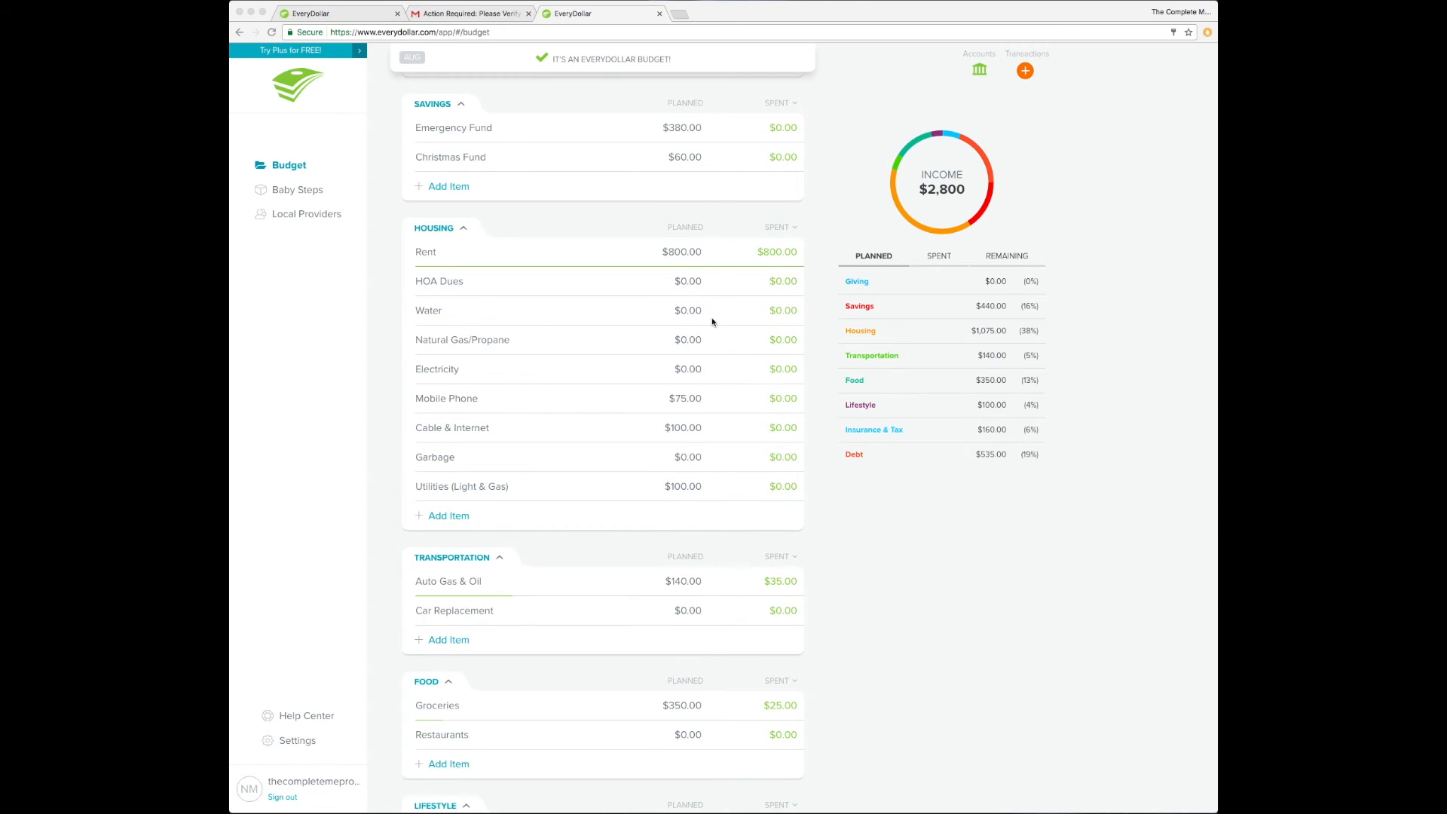
scroll(681, 311, "up", 2)
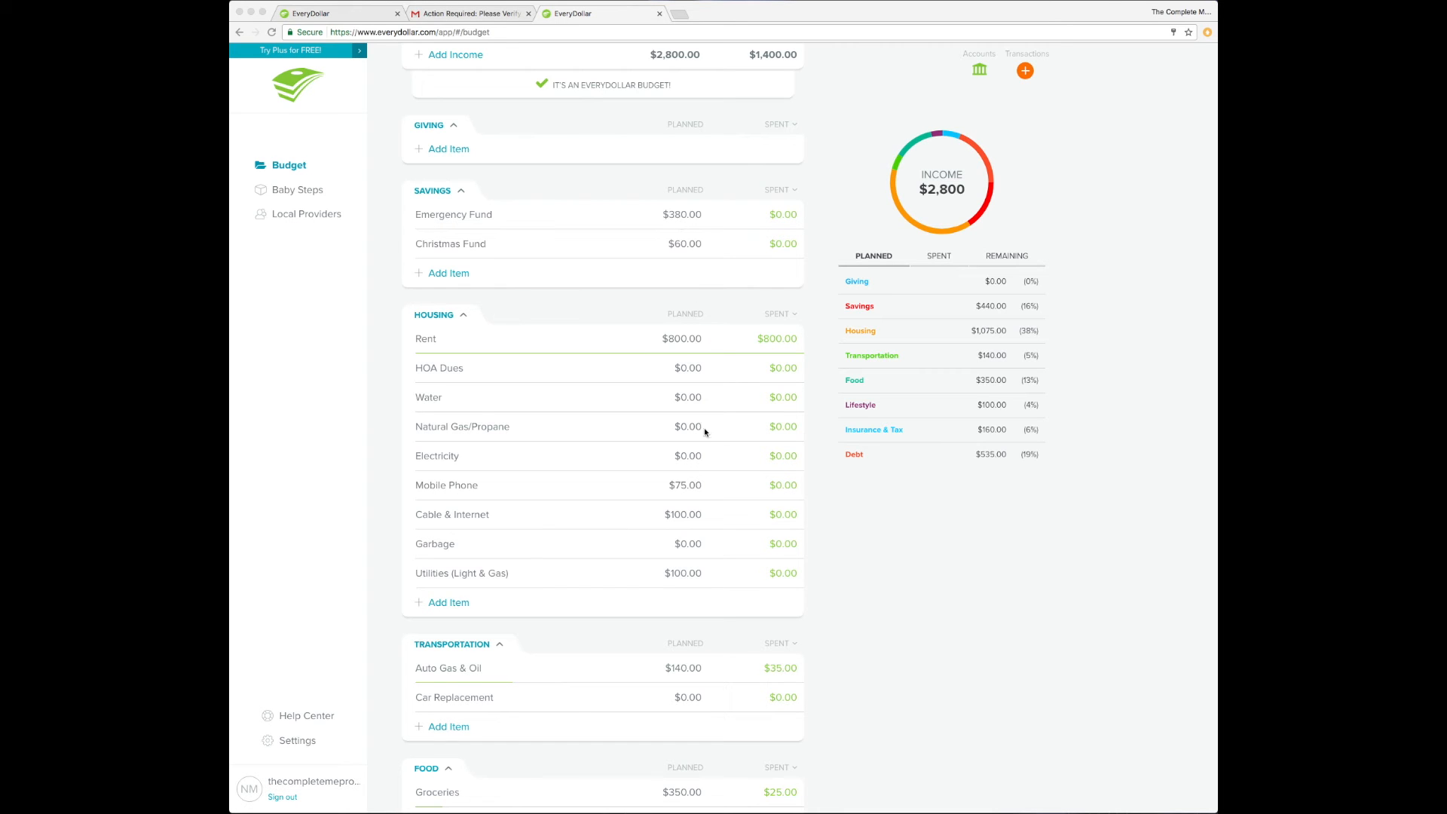
scroll(701, 574, "down", 1)
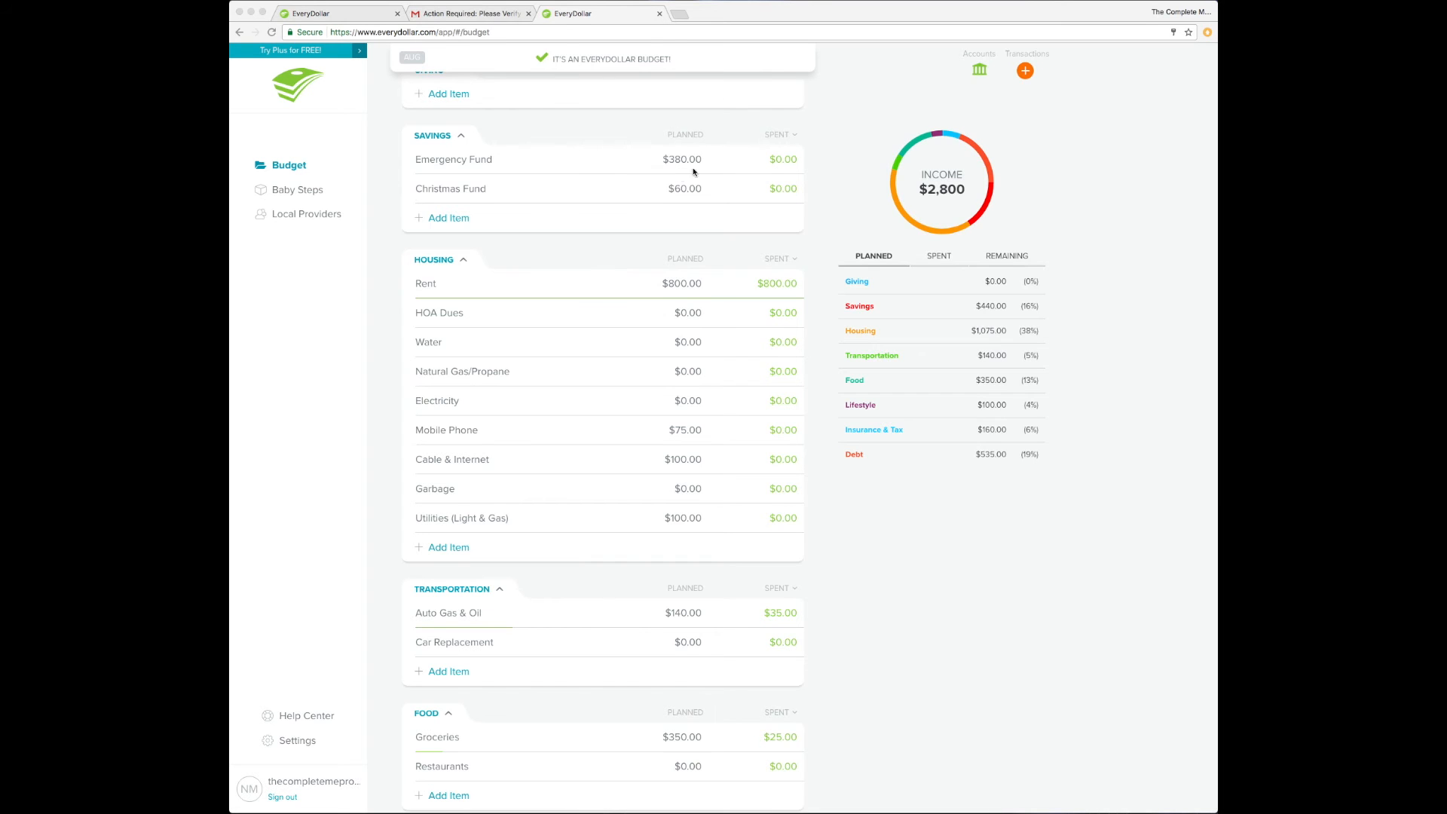
scroll(681, 301, "down", 15)
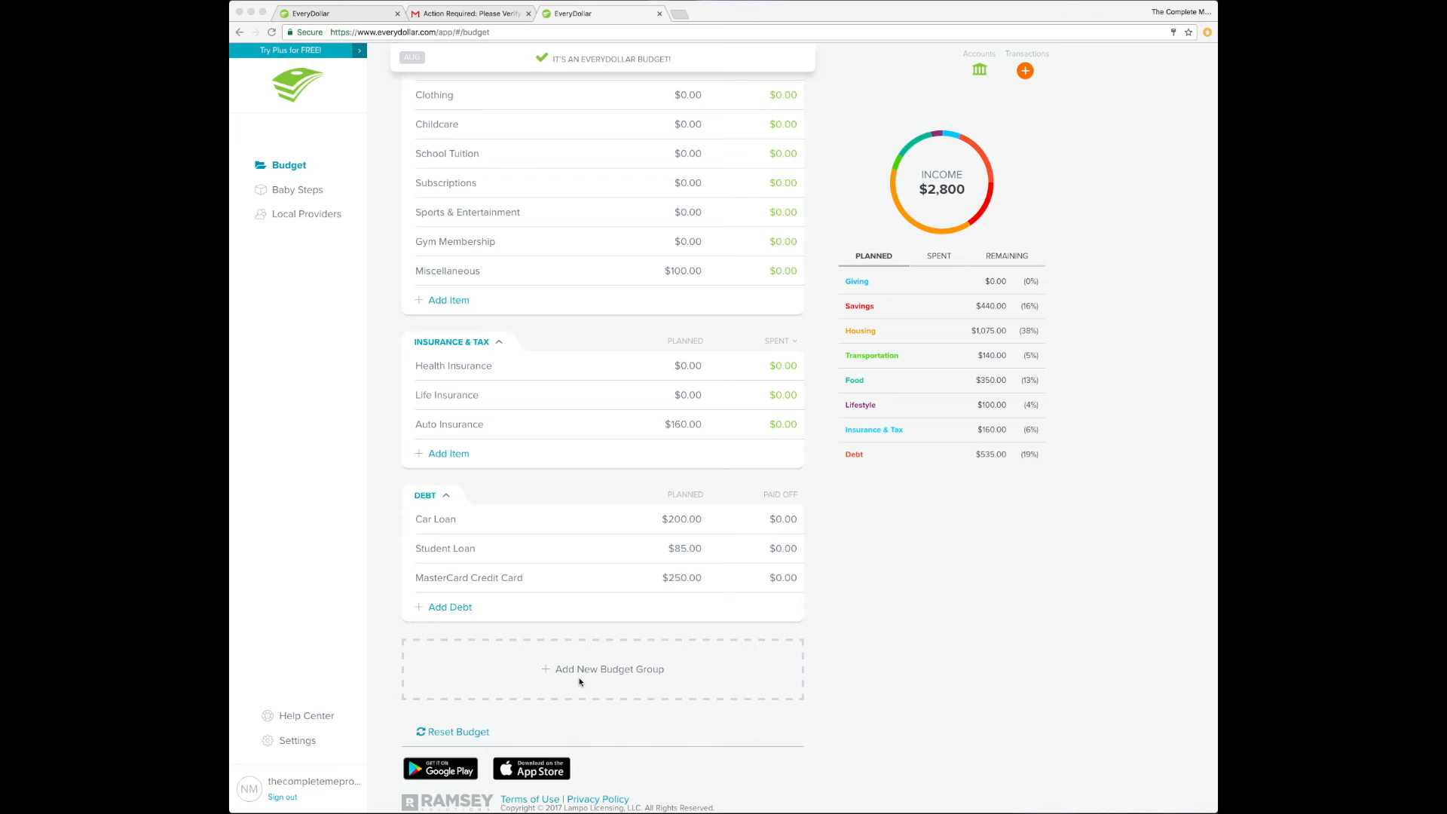
scroll(579, 682, "up", 20)
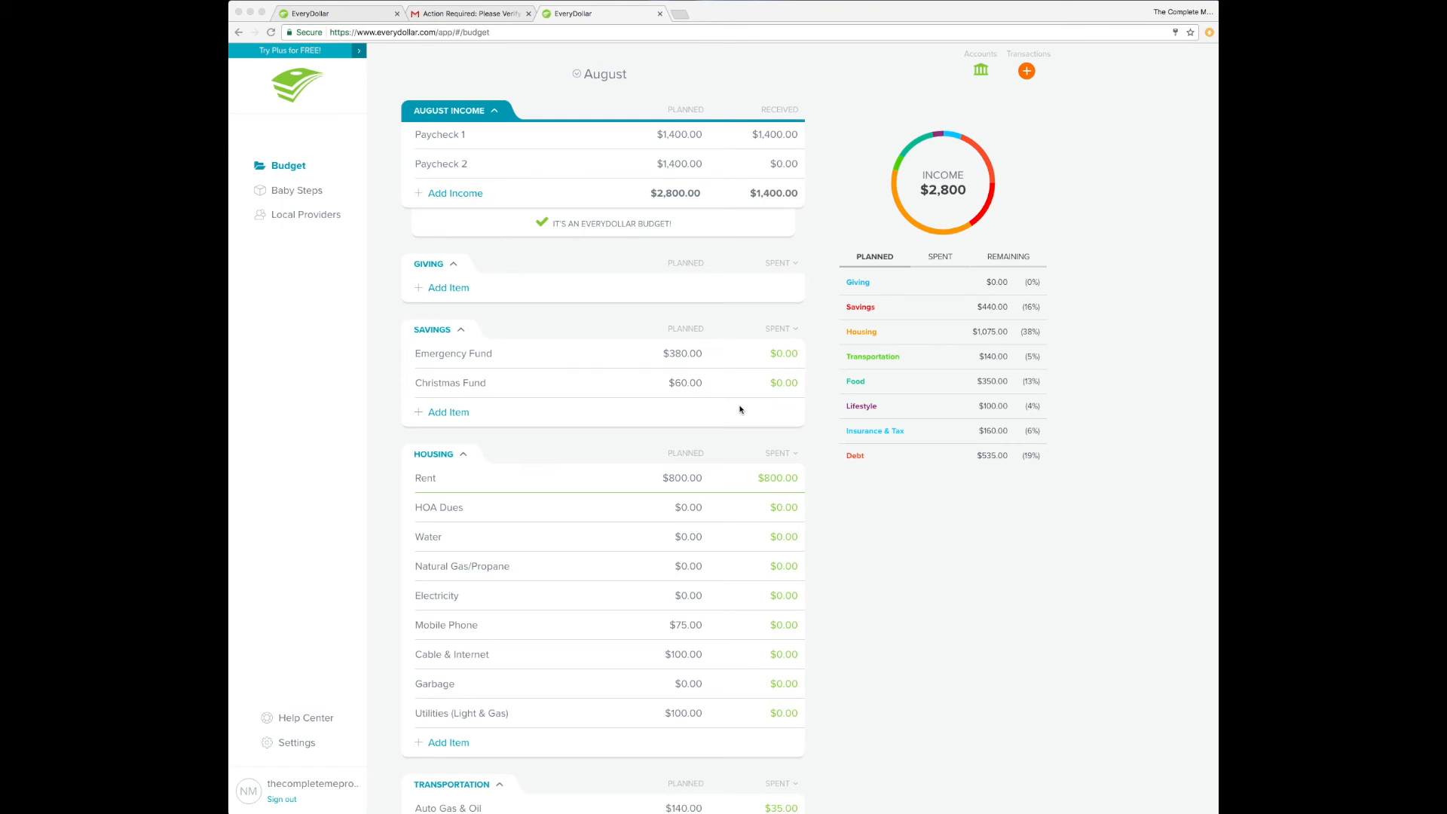
- Switch to September 2017 and start its budget as a copy of August's
left_click(578, 77)
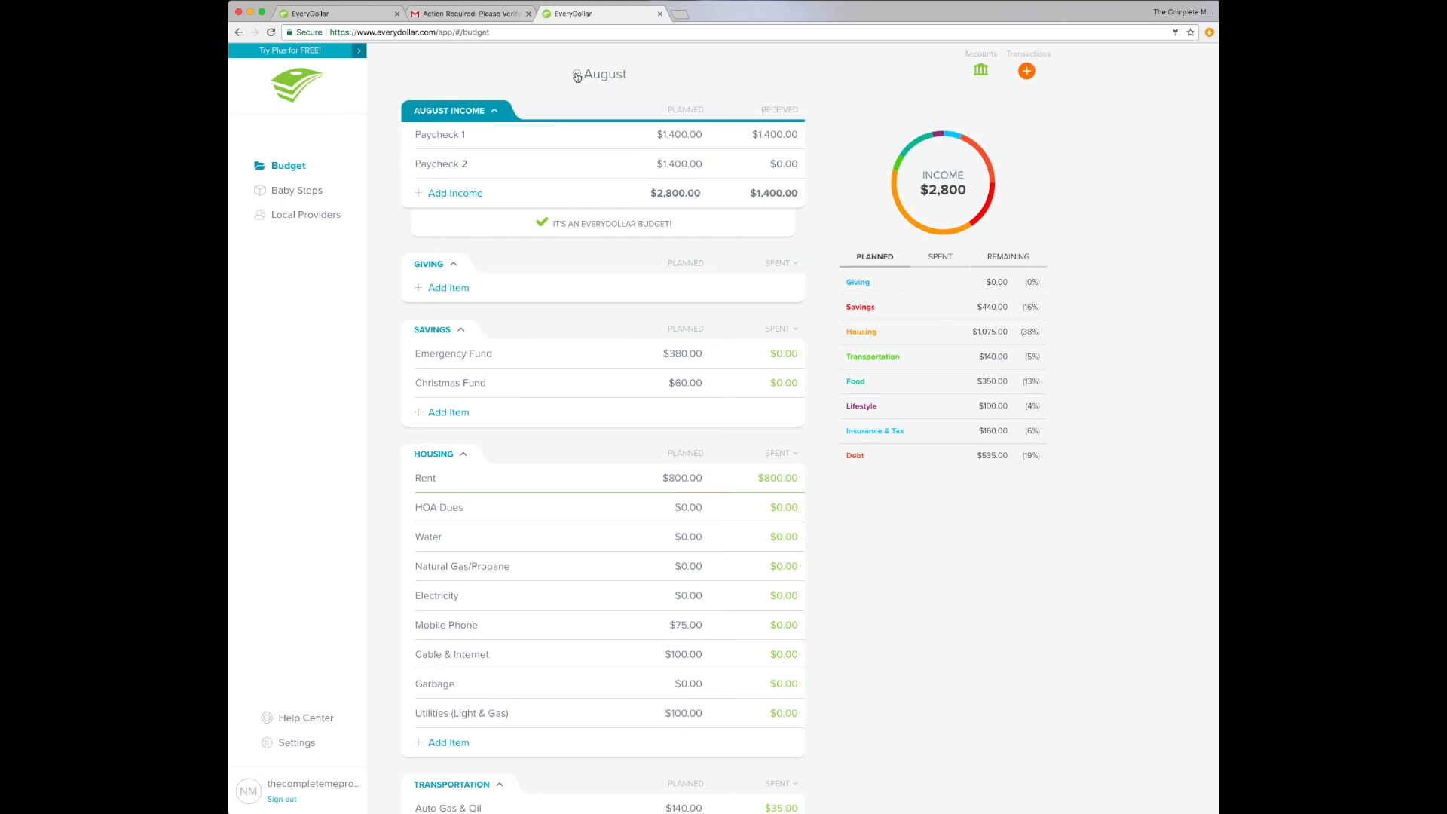
left_click(578, 77)
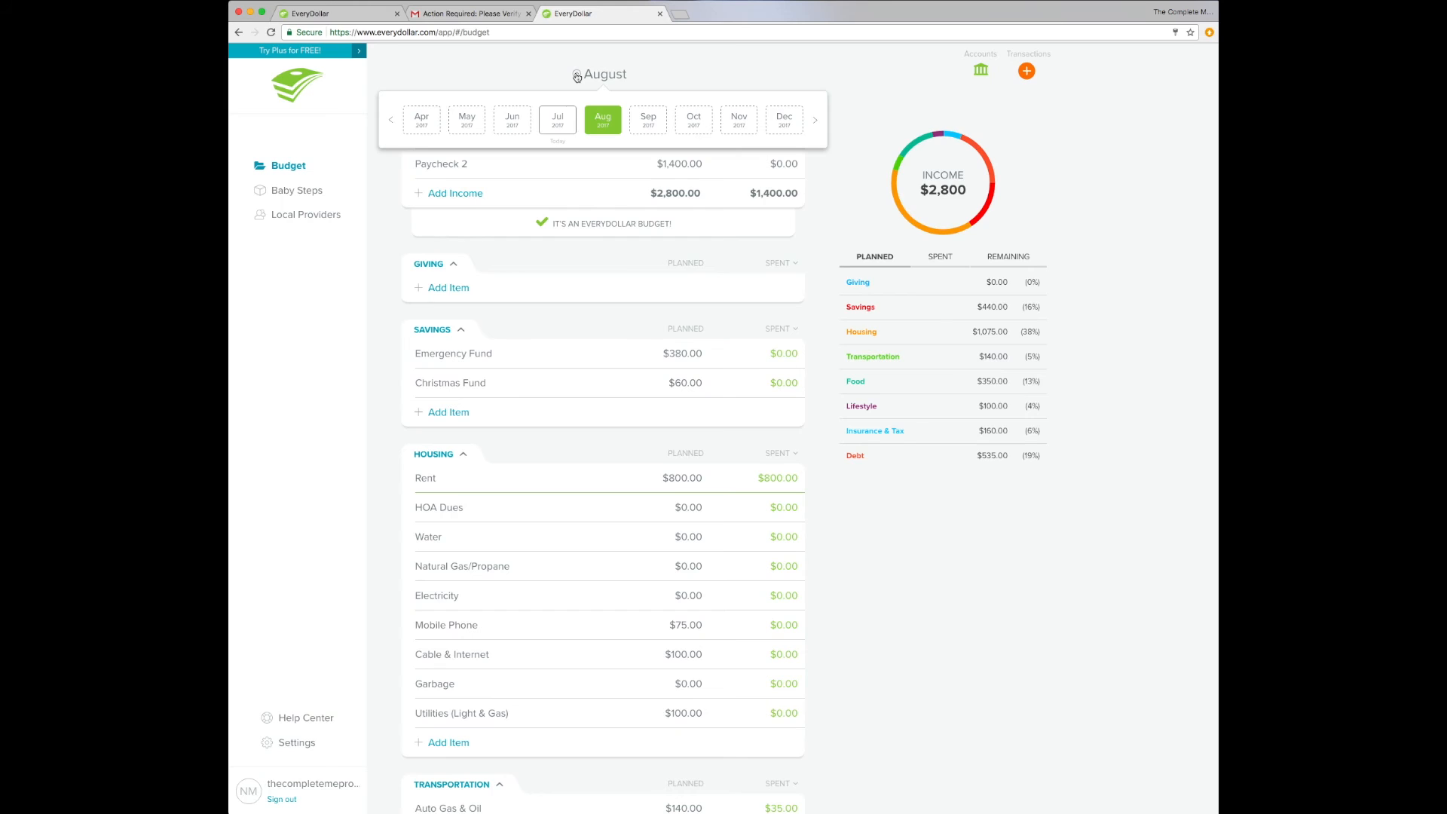
left_click(647, 123)
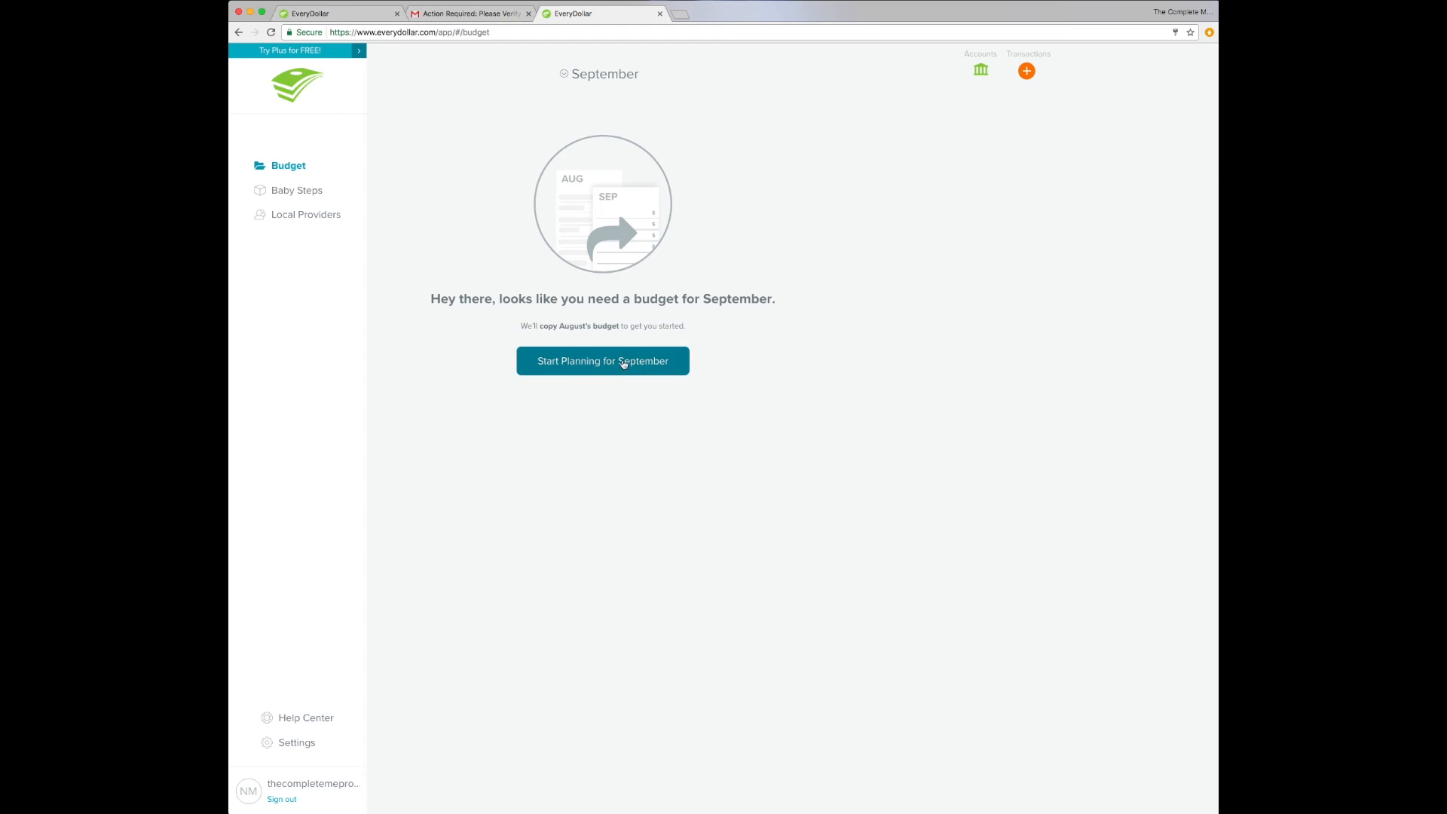
left_click(583, 362)
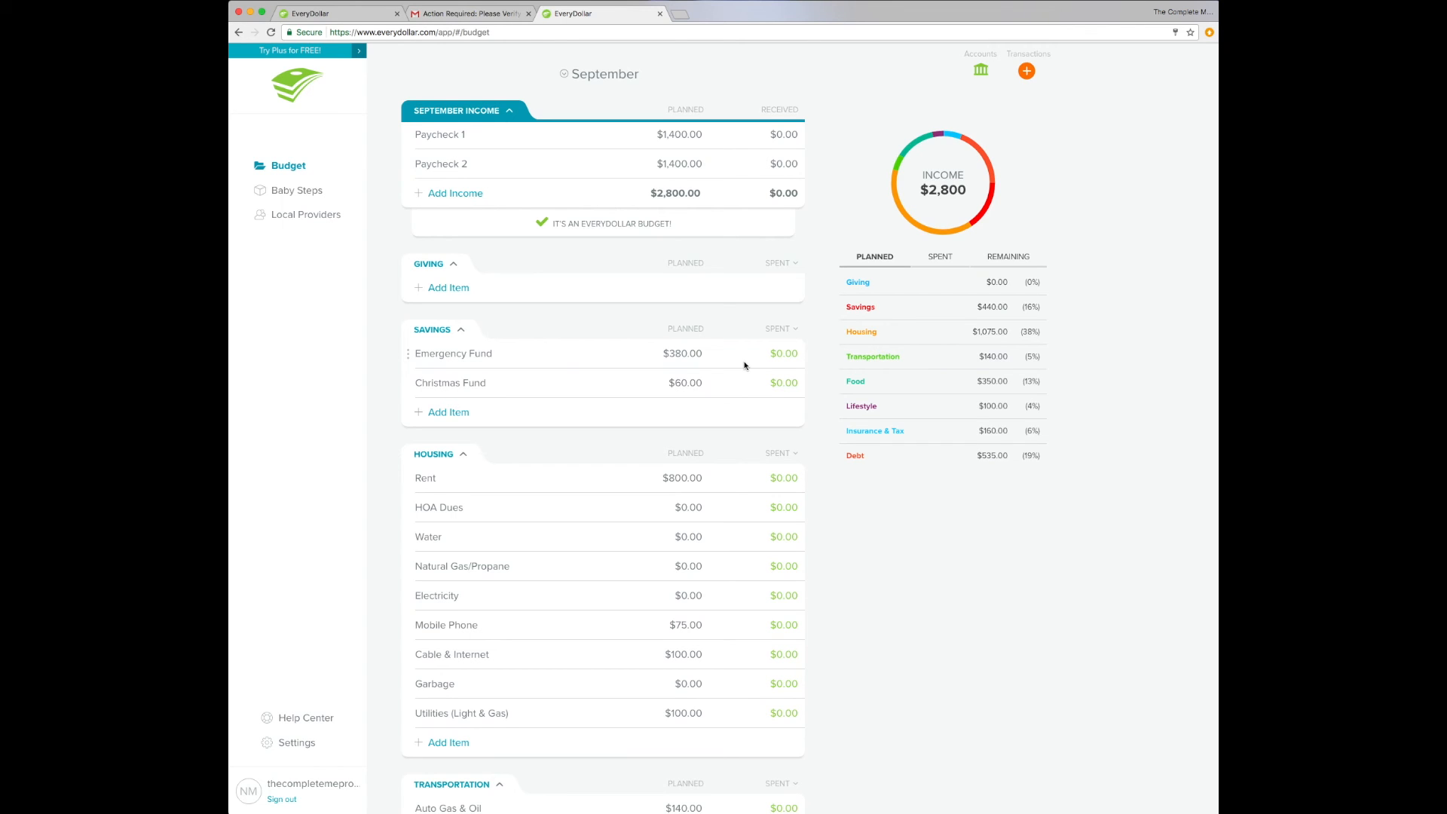
- Set the planned amount for Emergency Fund in the September Savings group to $0
left_click(691, 354)
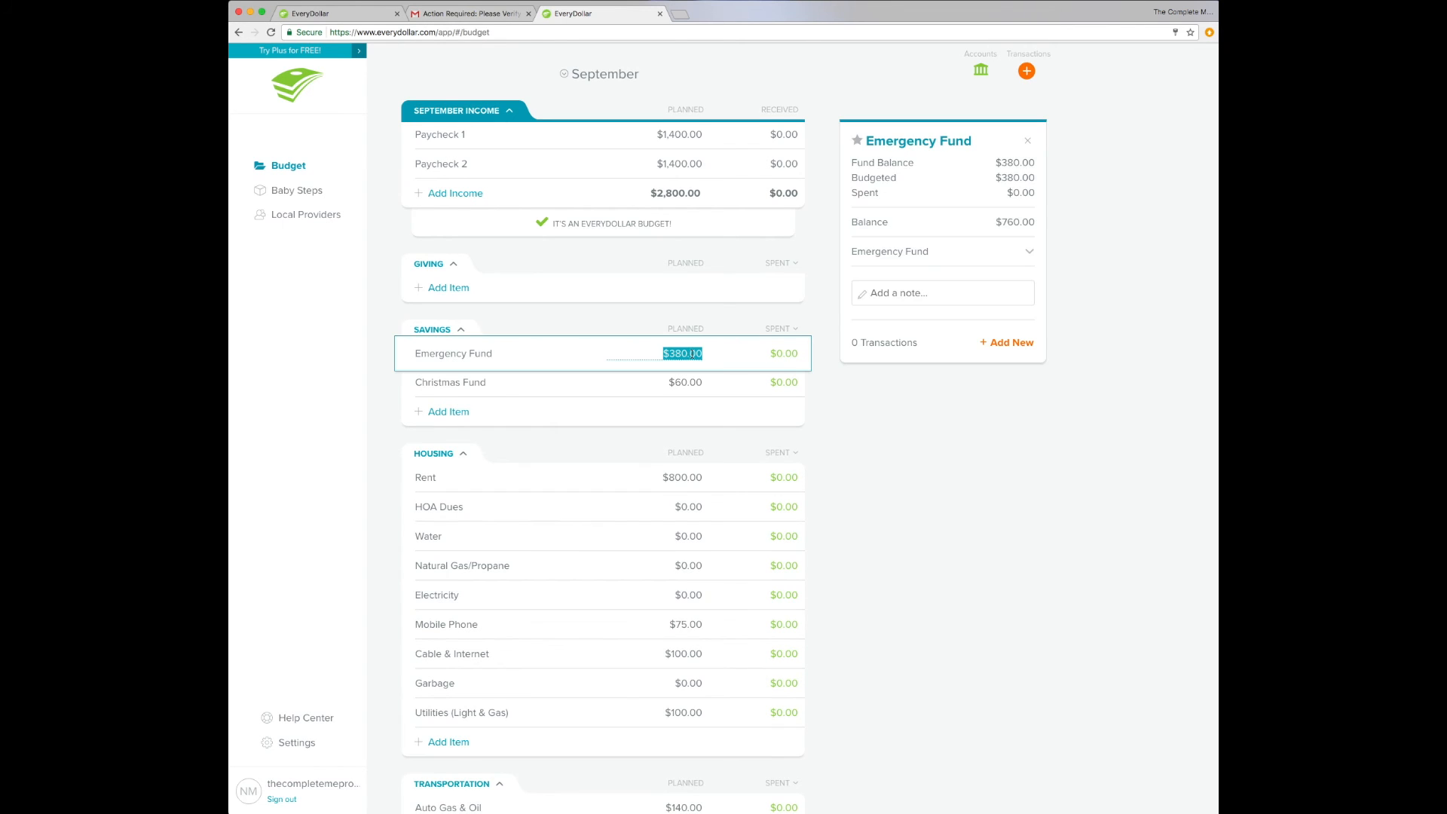
type("0")
left_click(689, 384)
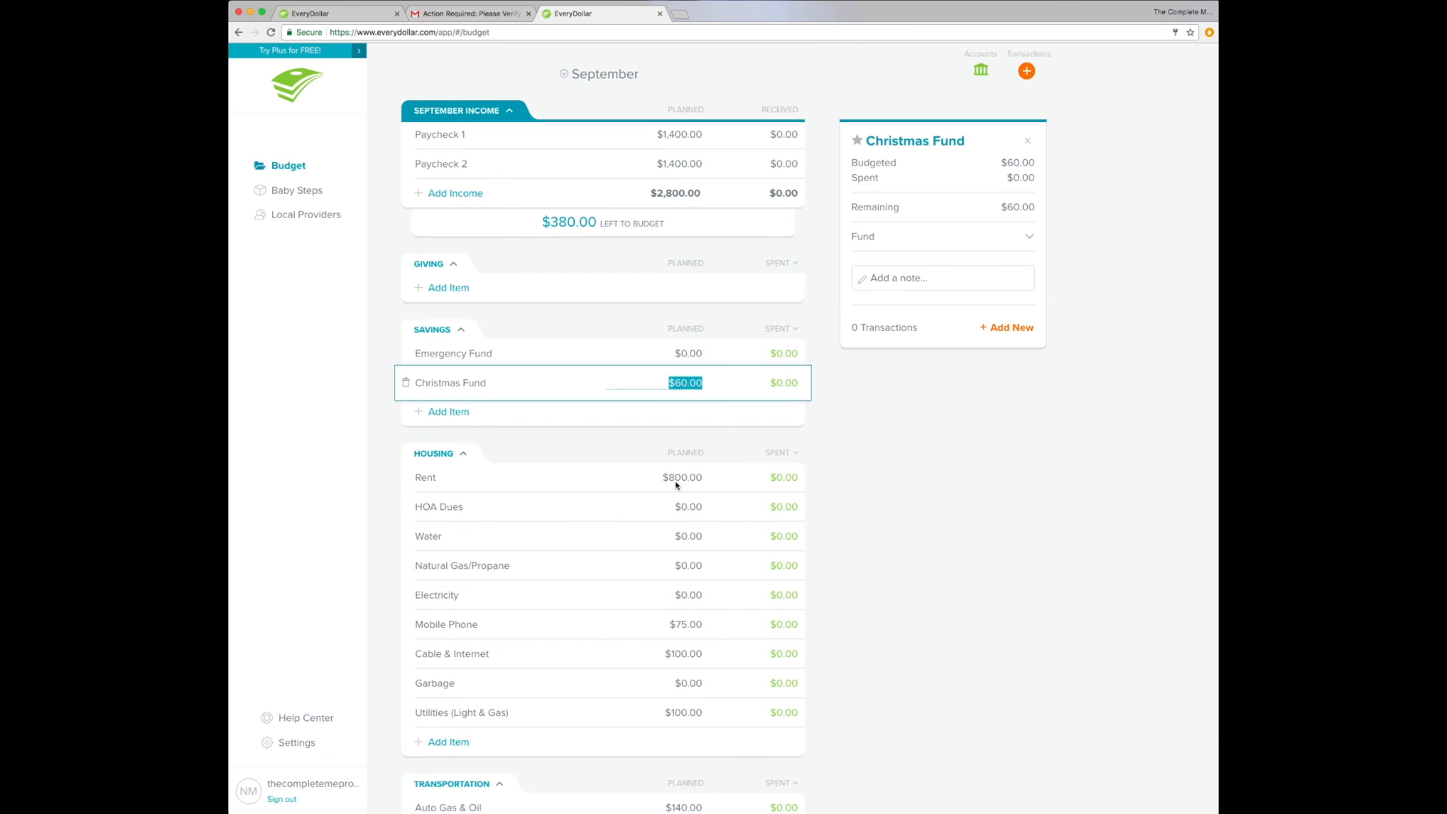
- Set the planned MasterCard Credit Card payment in the September Debt group to $50
scroll(664, 658, "down", 12)
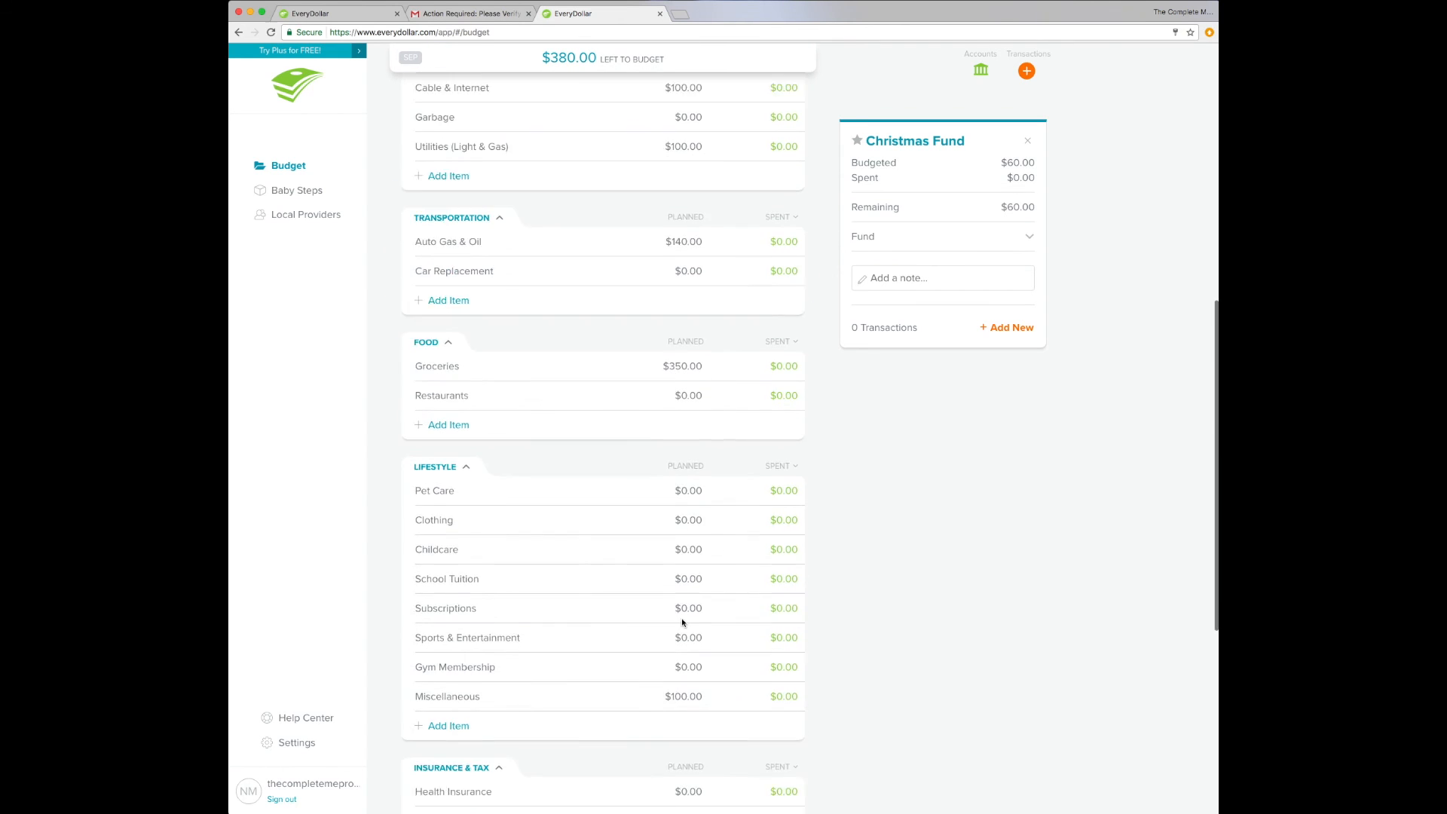
scroll(683, 622, "down", 2)
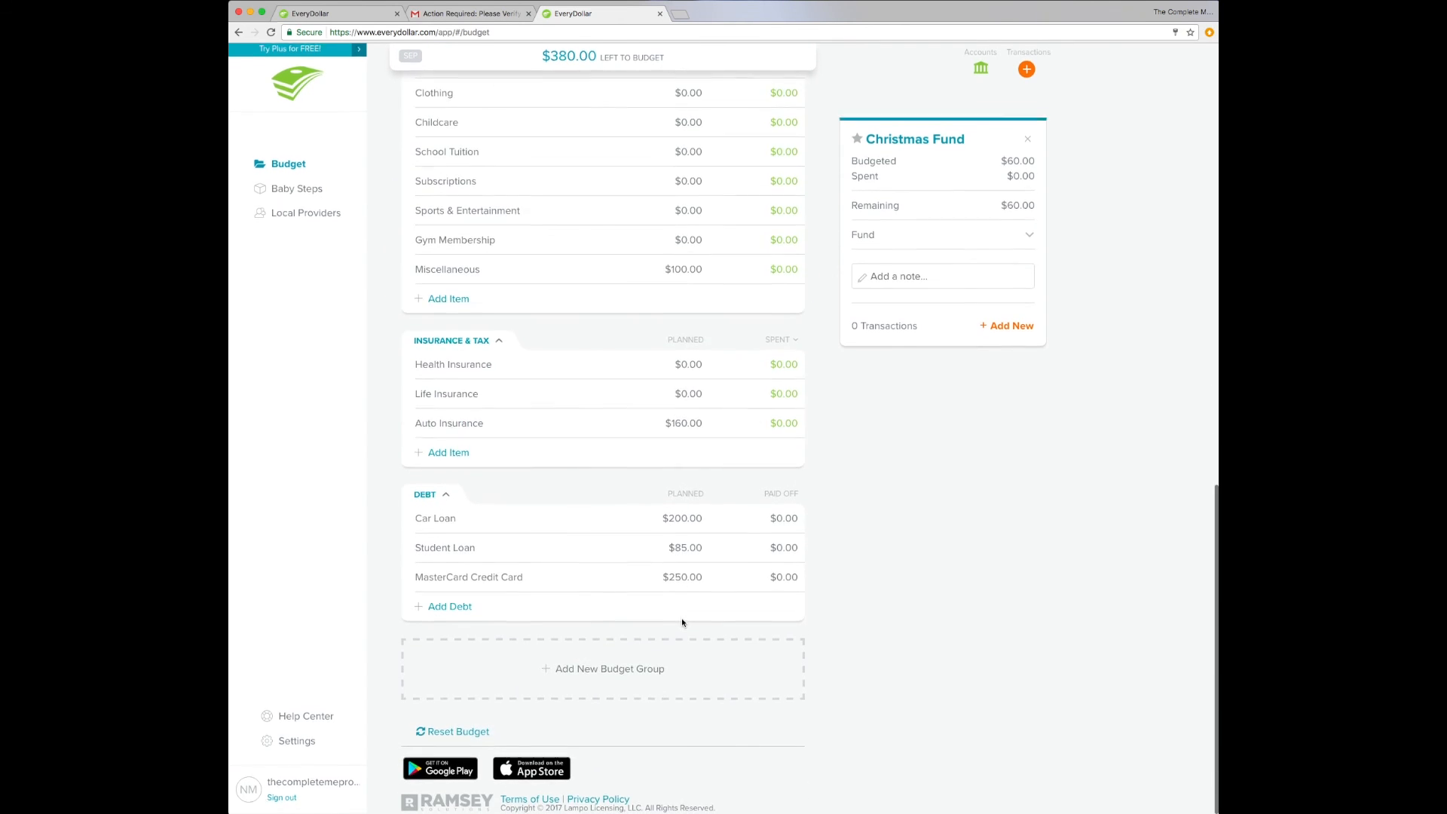
left_click(682, 580)
type("50")
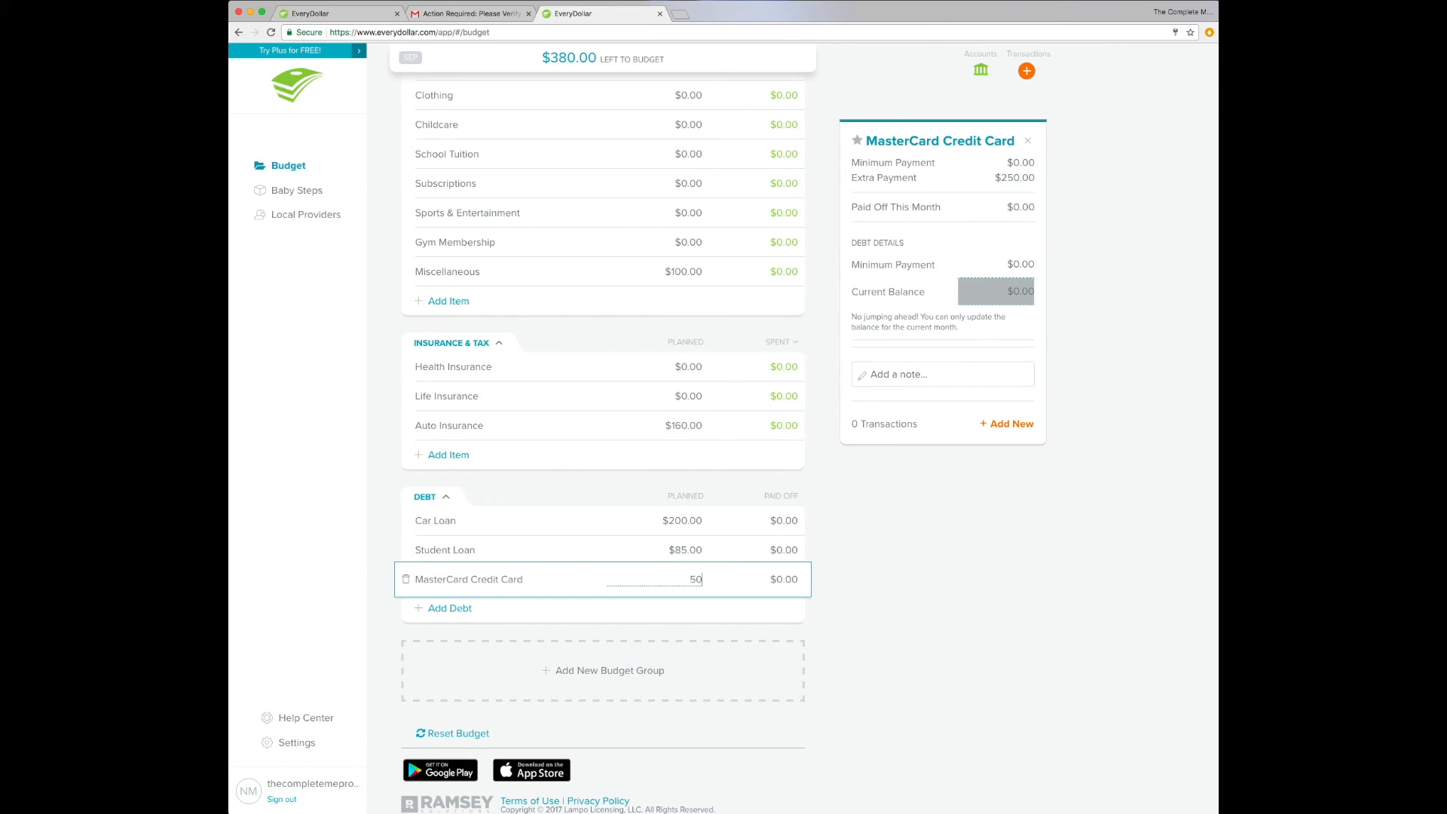
key("Return")
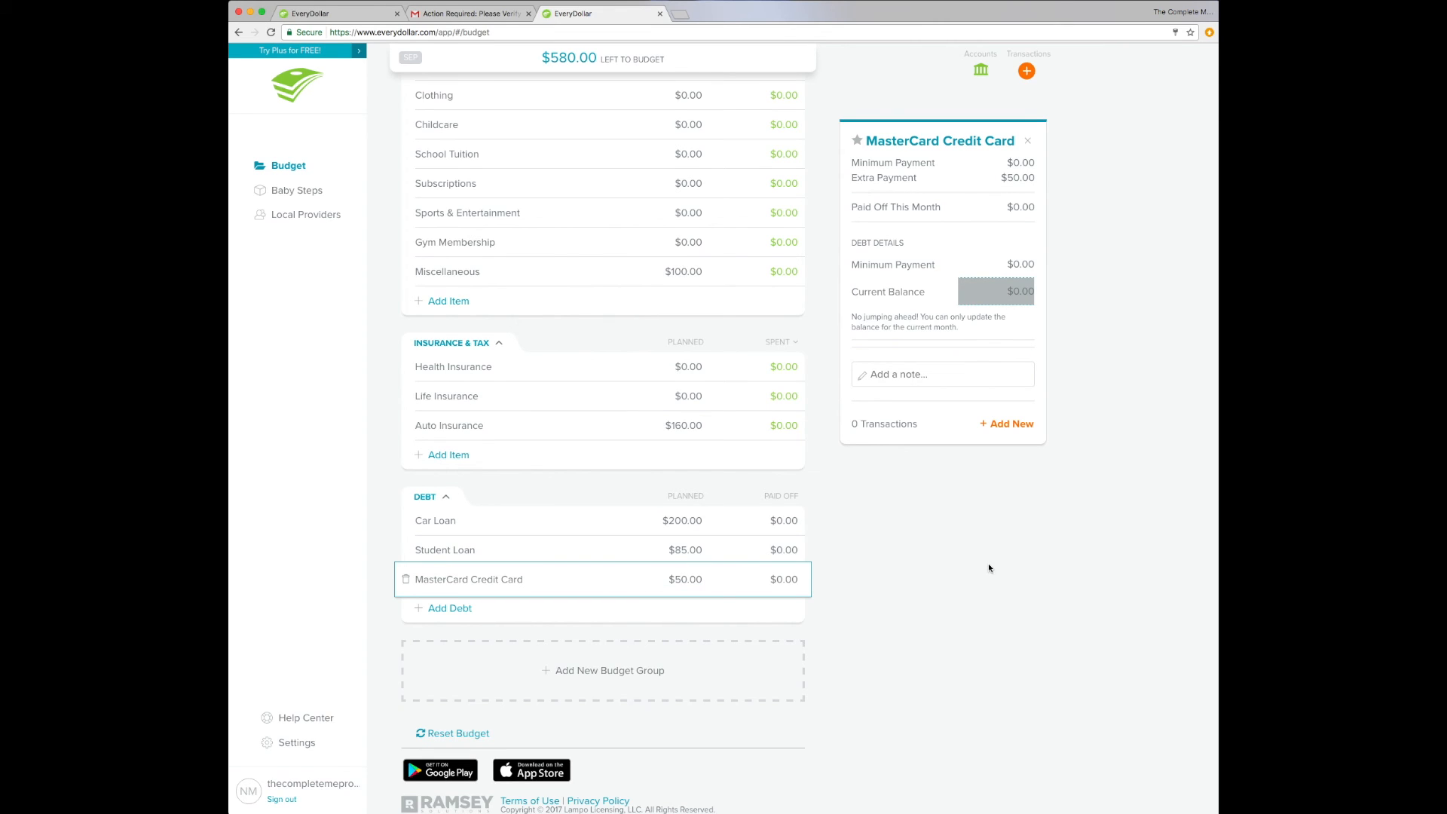